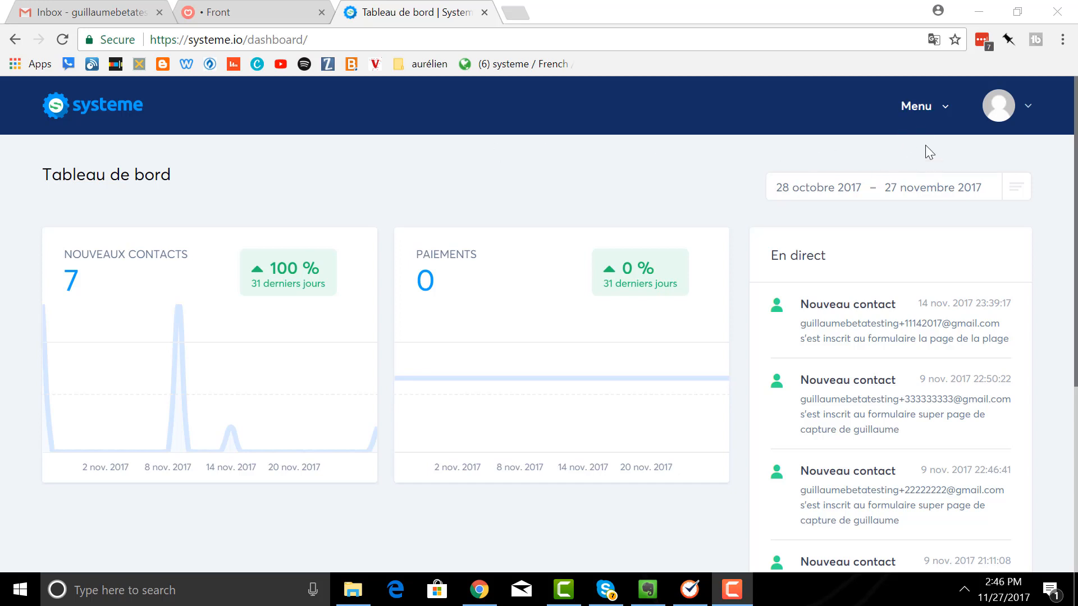
# Create a campaign named "3e campagne de test" with the description "vendre mon super produit à mon prospect"
pyautogui.click(923, 112)
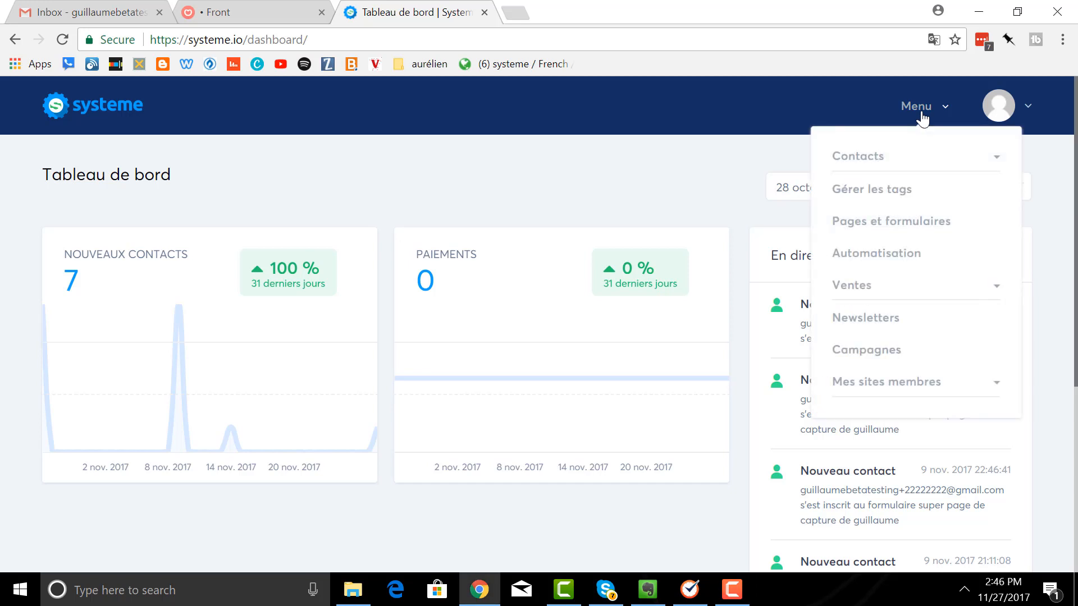
pyautogui.click(886, 360)
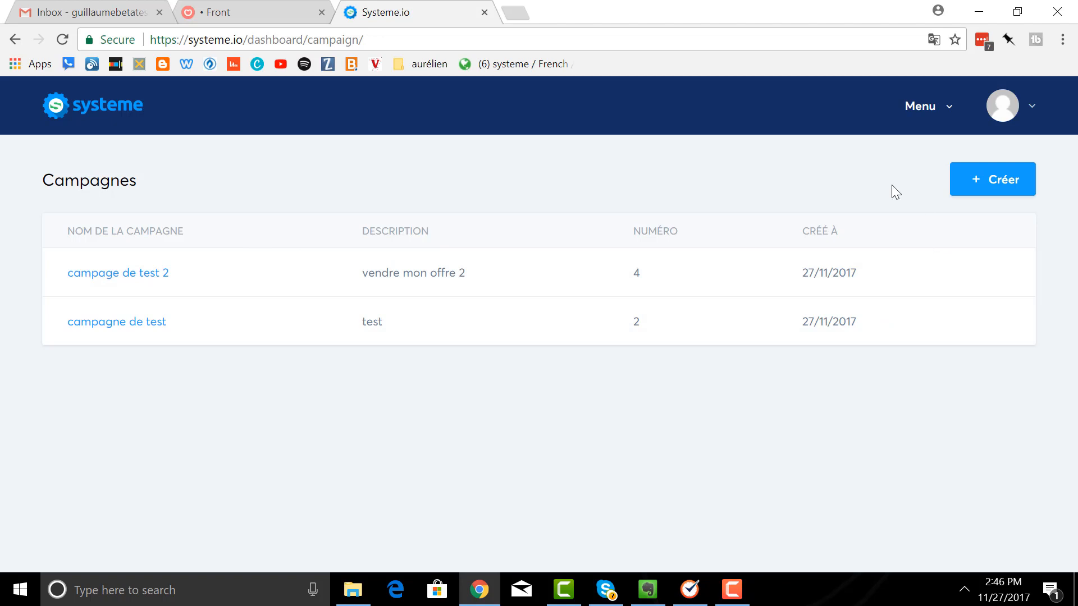
pyautogui.click(1006, 190)
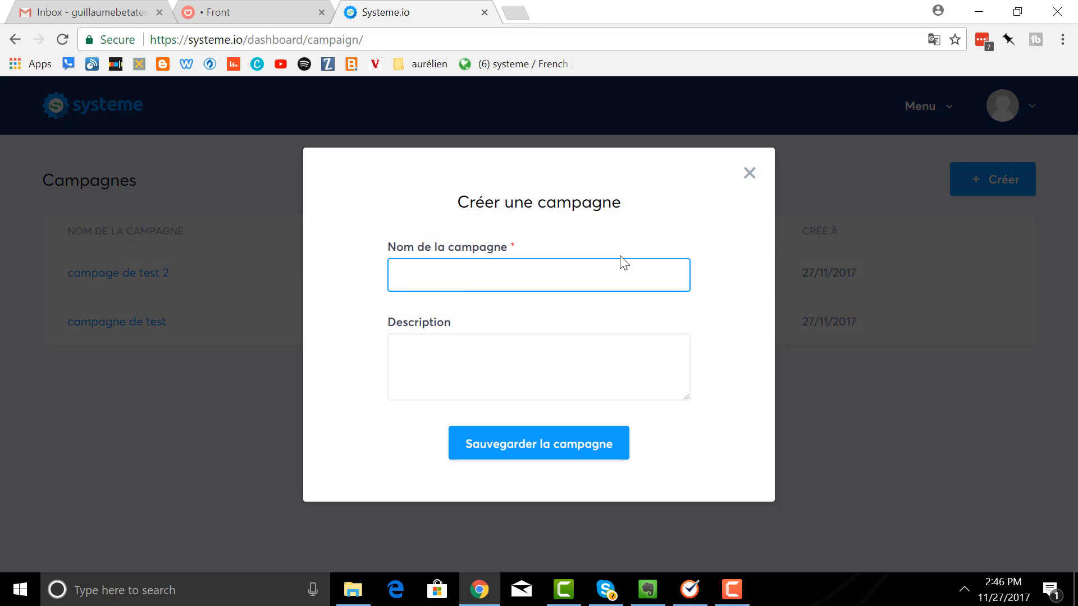
pyautogui.write('3e campagne de test')
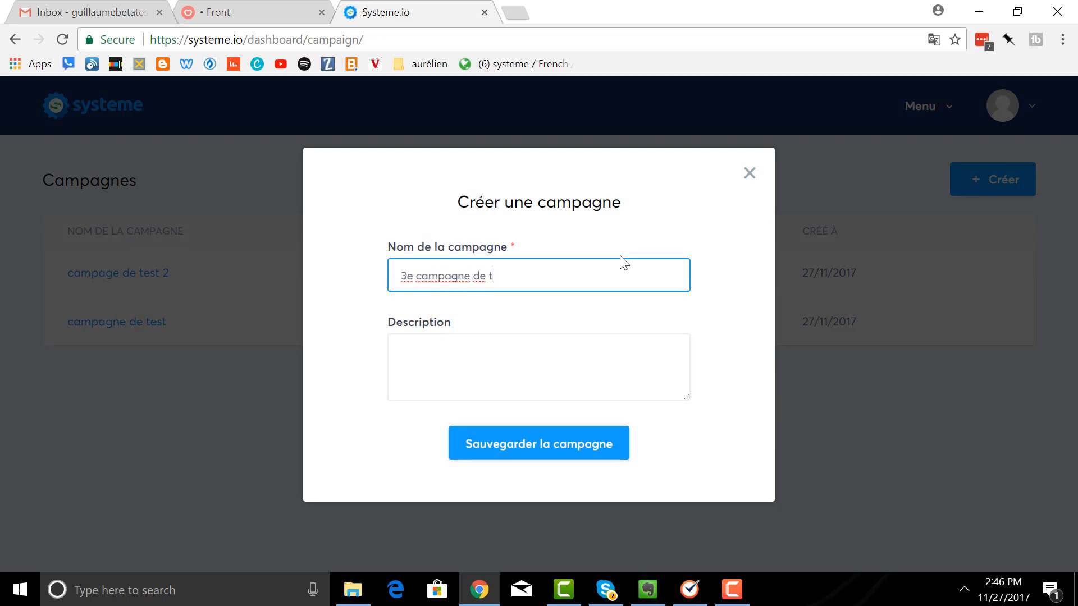
pyautogui.click(480, 355)
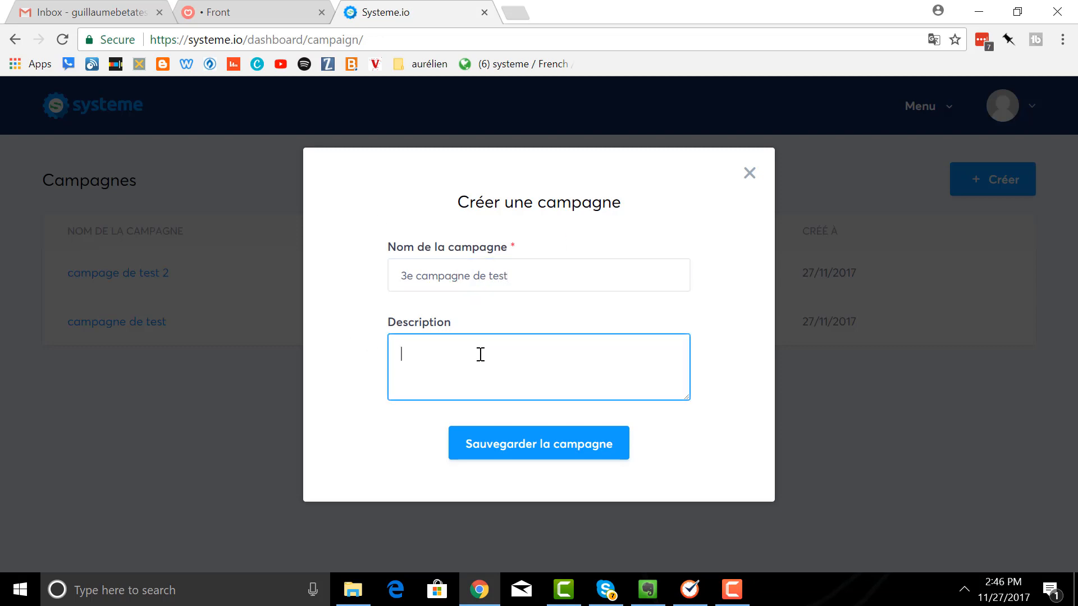
pyautogui.write('vendre mon super prod')
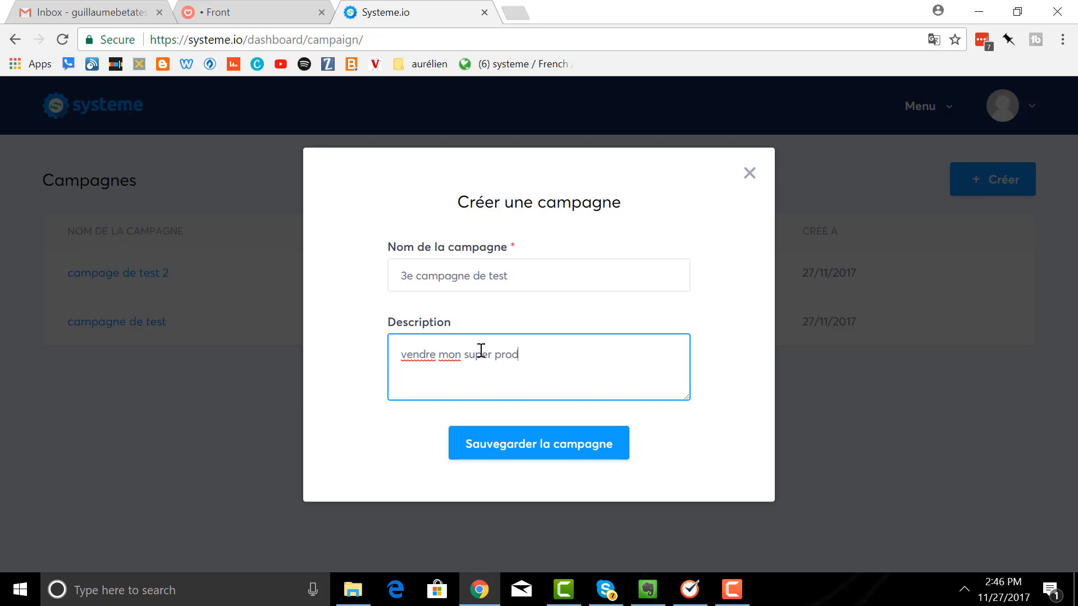
pyautogui.write('uit à mon prospect')
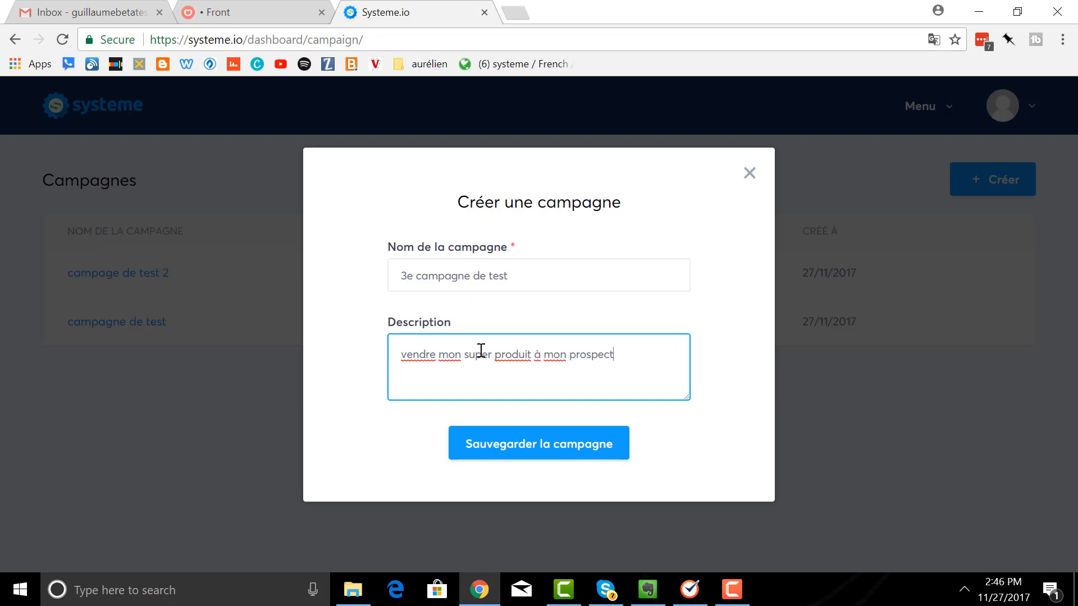
pyautogui.click(561, 451)
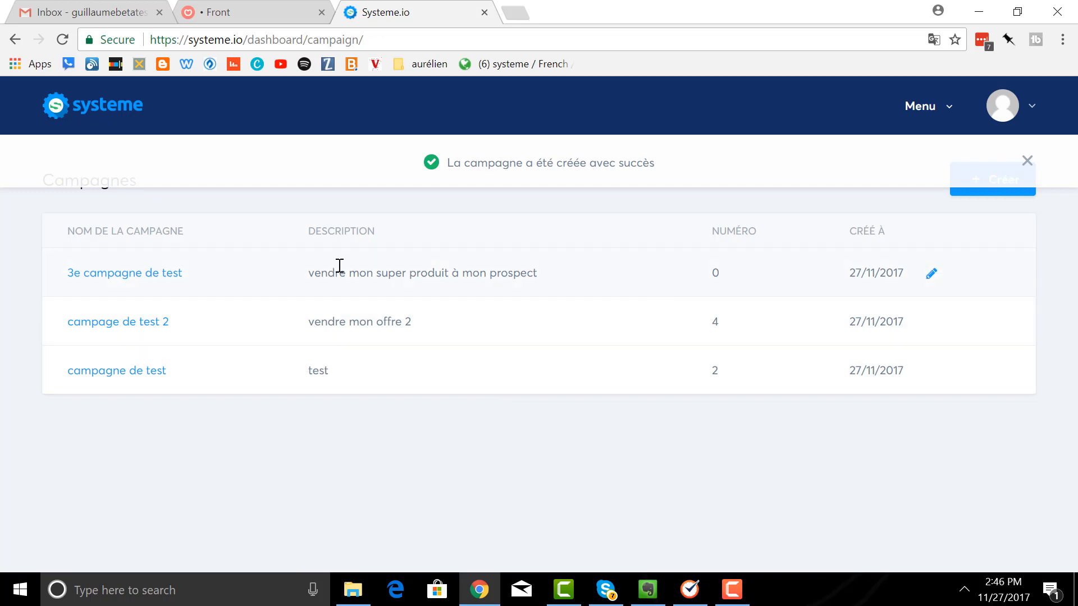
# Start a new step in "3e campagne de test" with the subject "email 1 - bienvenue sur mon blog" and fill in the sender's name
pyautogui.click(160, 276)
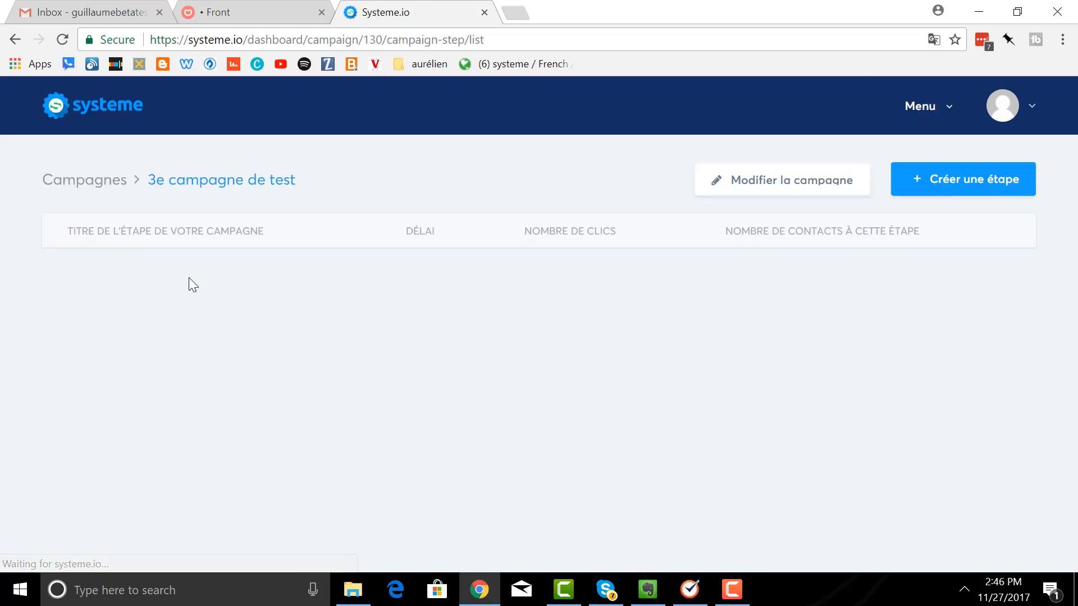
pyautogui.click(976, 190)
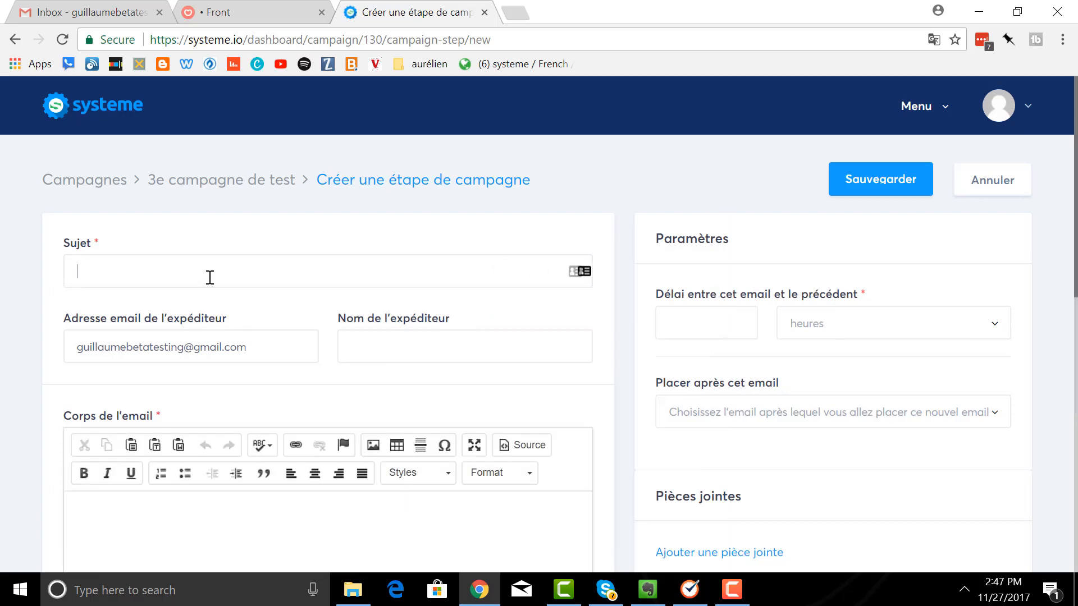
pyautogui.write('email 1')
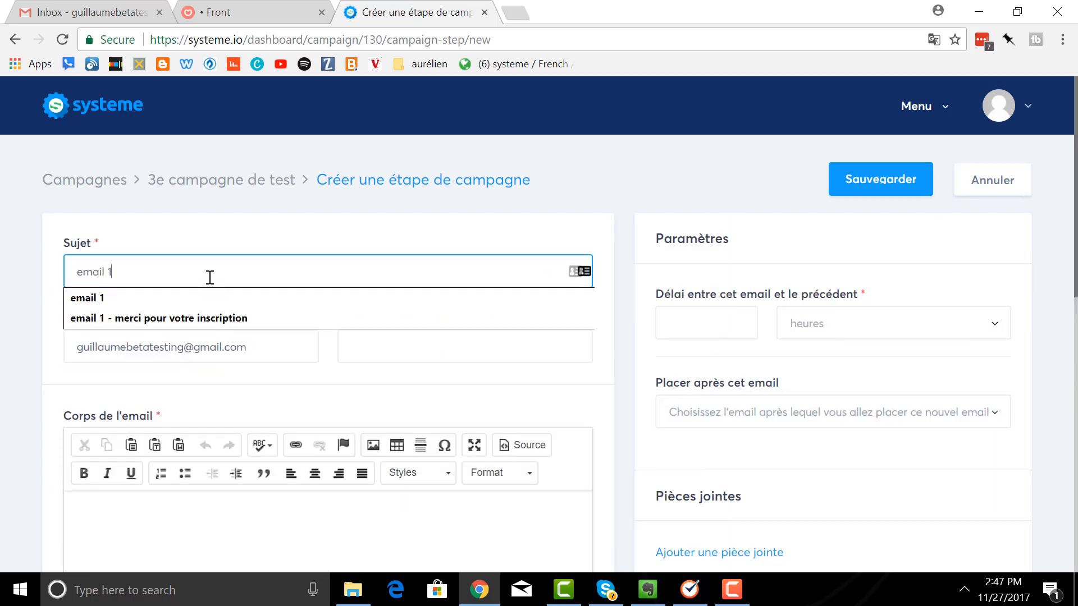
pyautogui.write(' - merc')
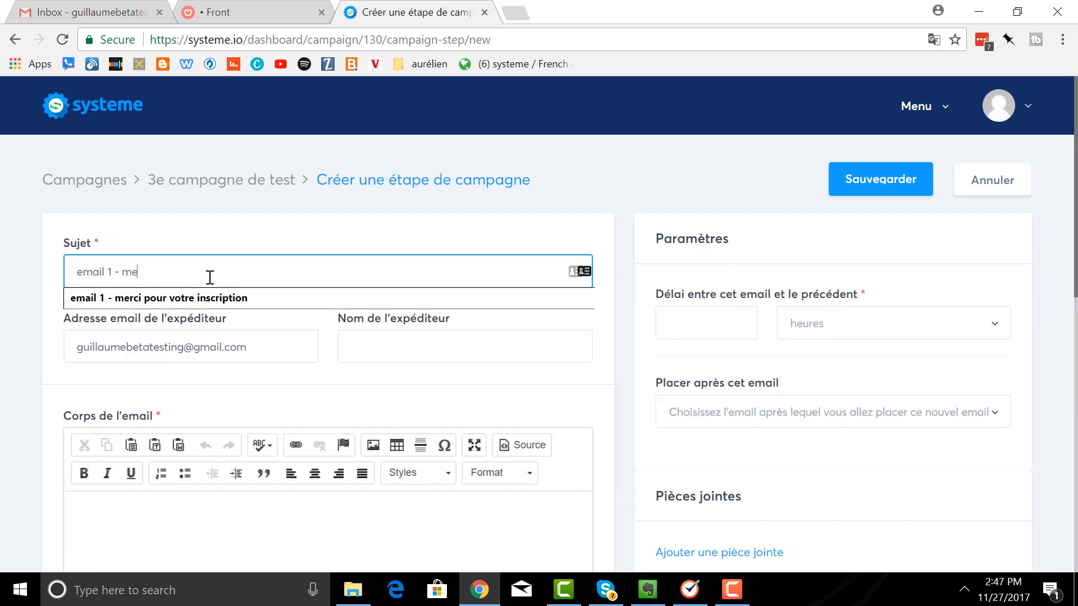
pyautogui.press('BackSpace')
pyautogui.press('BackSpace')
pyautogui.press('BackSpace')
pyautogui.press('BackSpace')
pyautogui.write('bienven')
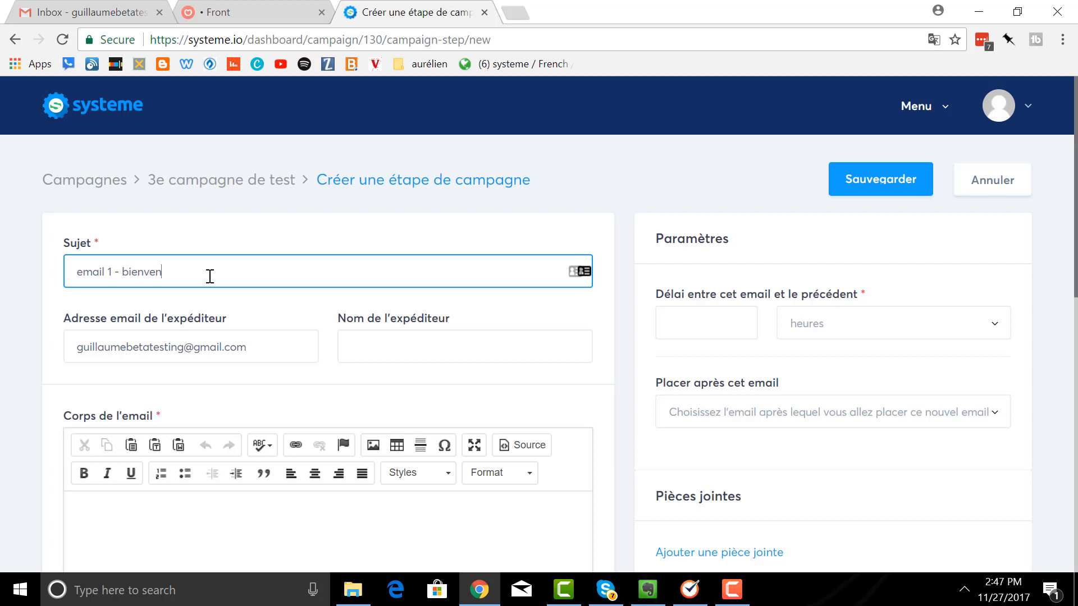
pyautogui.write('ue sur mon blog')
pyautogui.click(452, 347)
pyautogui.write('guillaume')
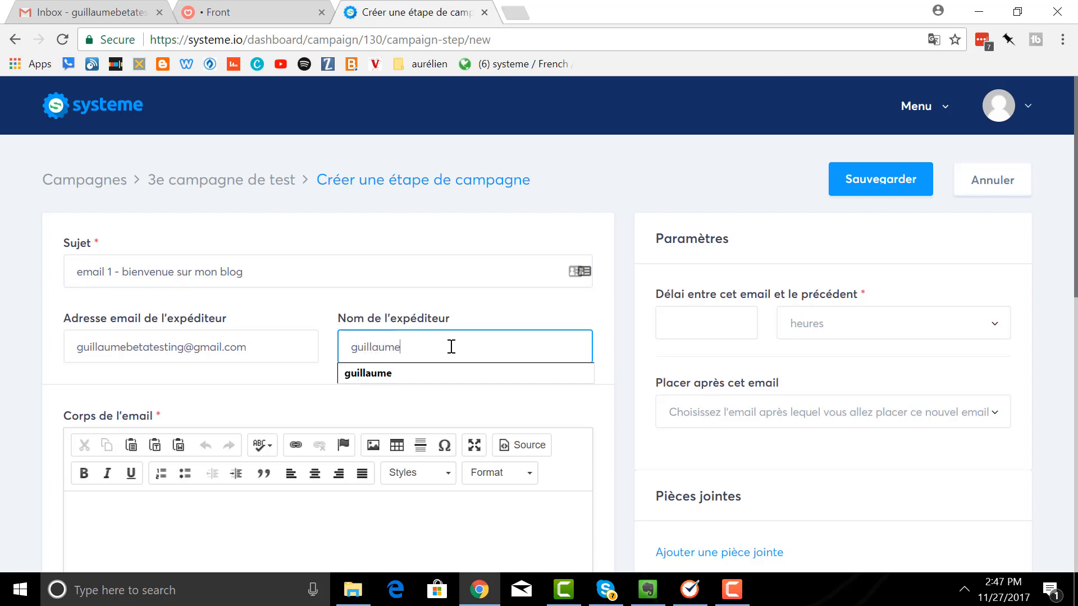
# Write the email body as "bonjour," followed by "bienvenue" in a separate paragraph
pyautogui.click(214, 507)
pyautogui.write('bonj')
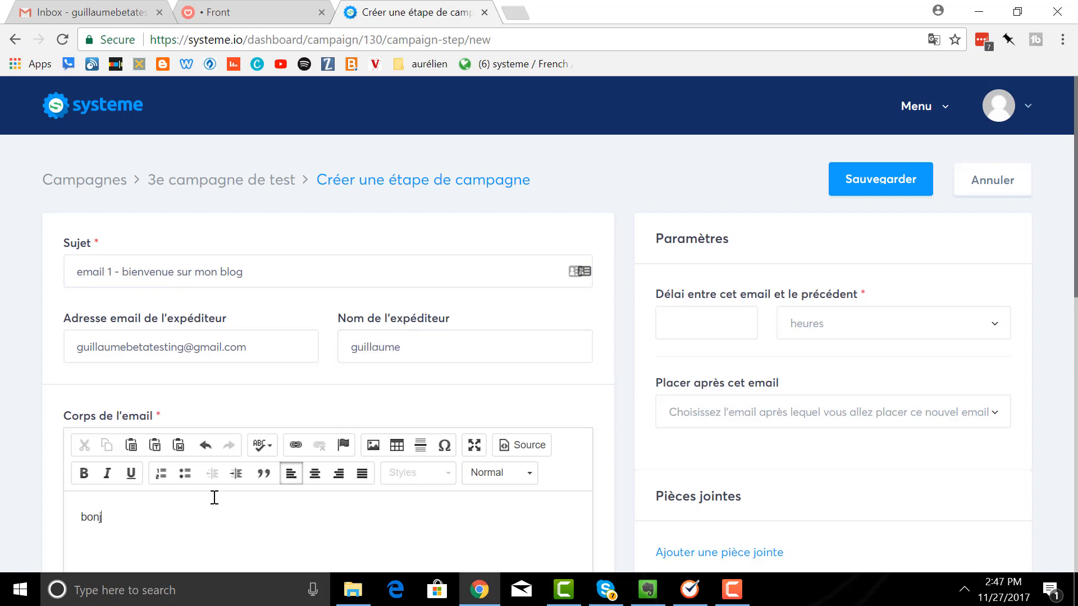
pyautogui.write('our,')
pyautogui.press('Return')
pyautogui.press('Return')
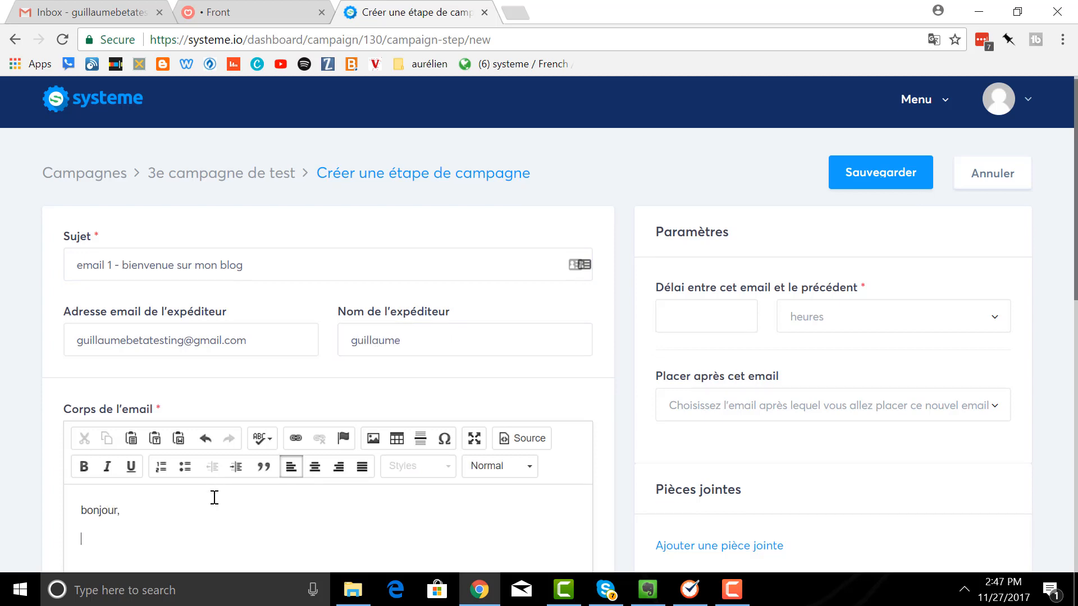
pyautogui.write('bienvenue')
# Set the delay between this email and the previous one to 0 and save the campaign step
pyautogui.click(718, 321)
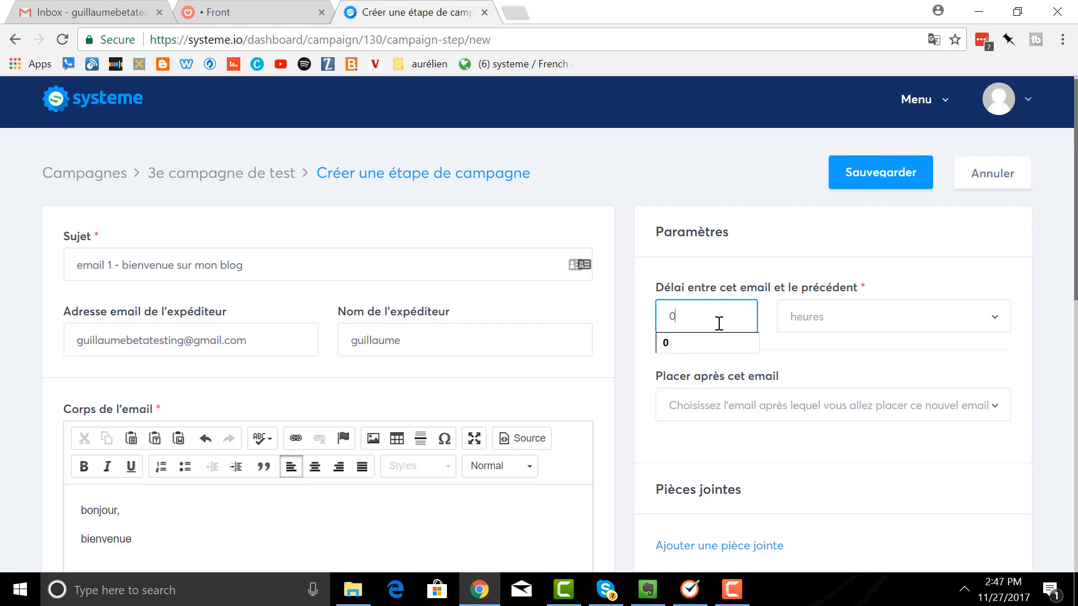
pyautogui.scroll(-2, 813, 422)
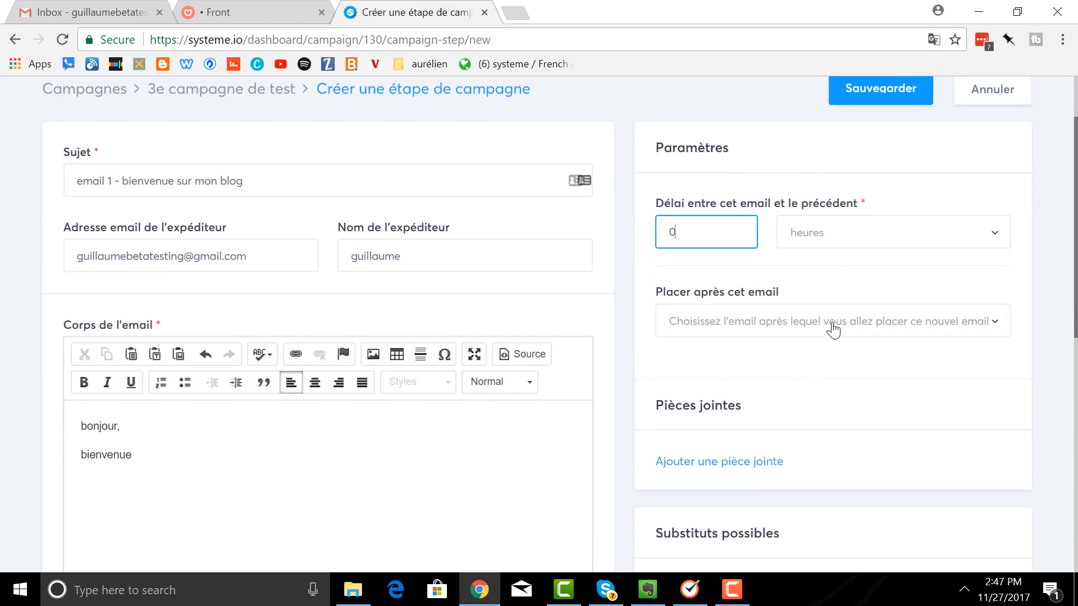
pyautogui.click(849, 95)
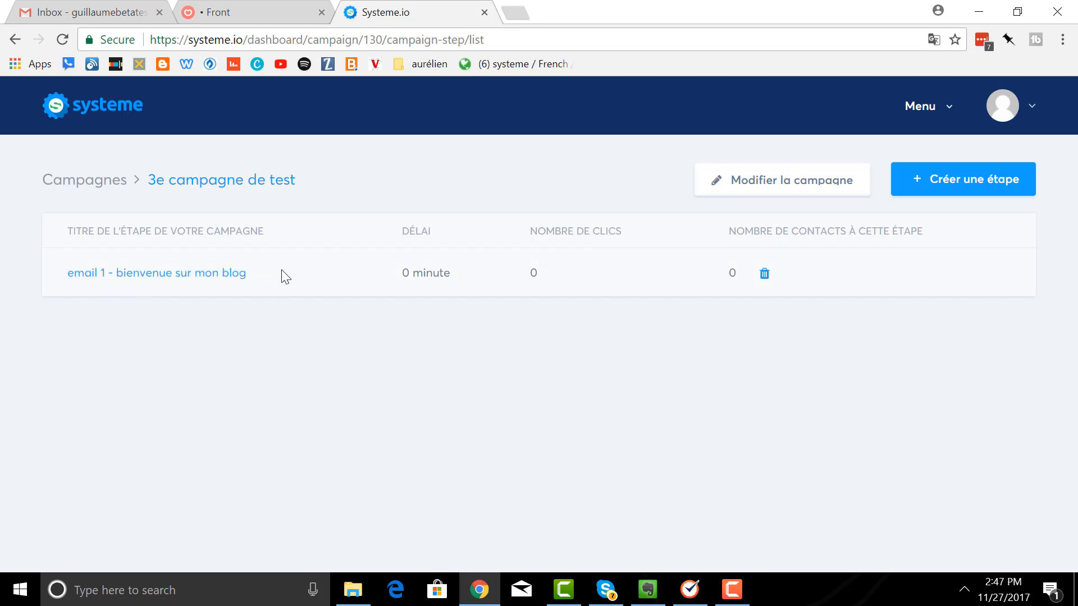
# Start another campaign step with the subject "email 2 - super contenu" and fill in the sender's name
pyautogui.click(964, 185)
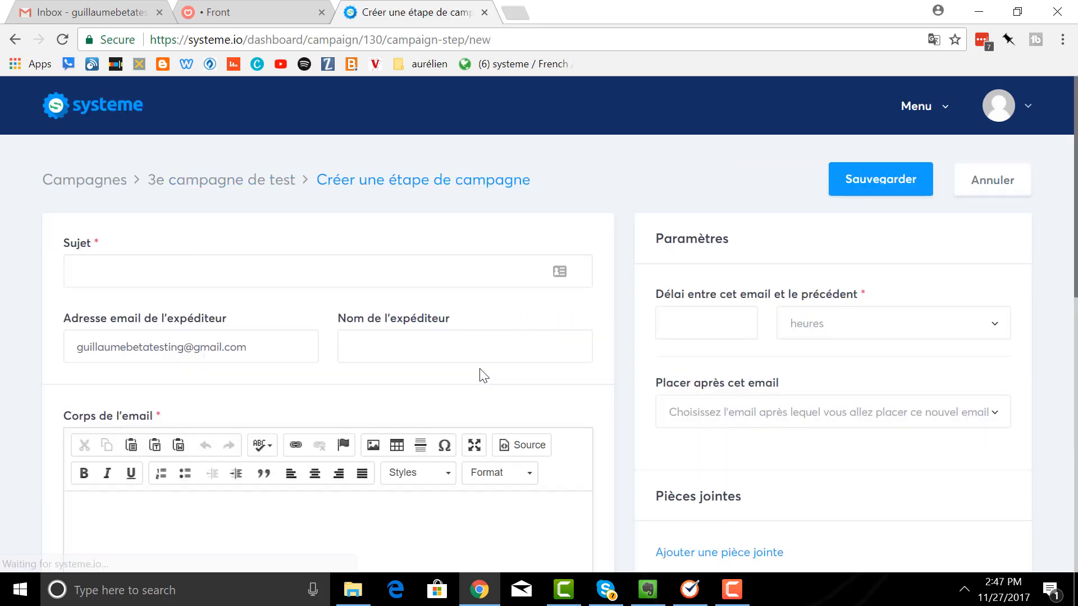
pyautogui.click(101, 276)
pyautogui.write('email 2 ')
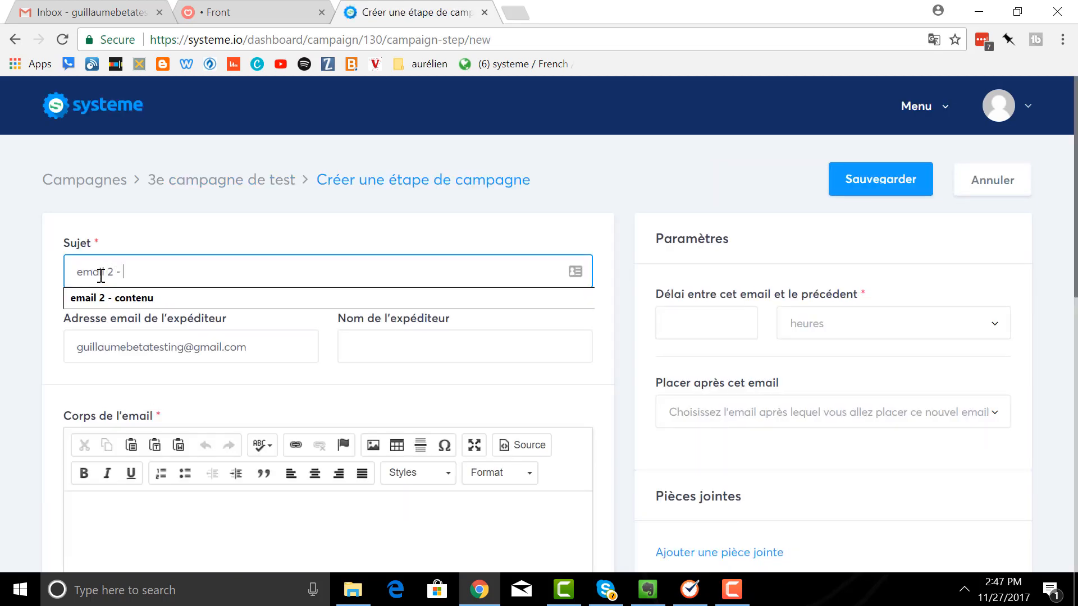
pyautogui.write('- super')
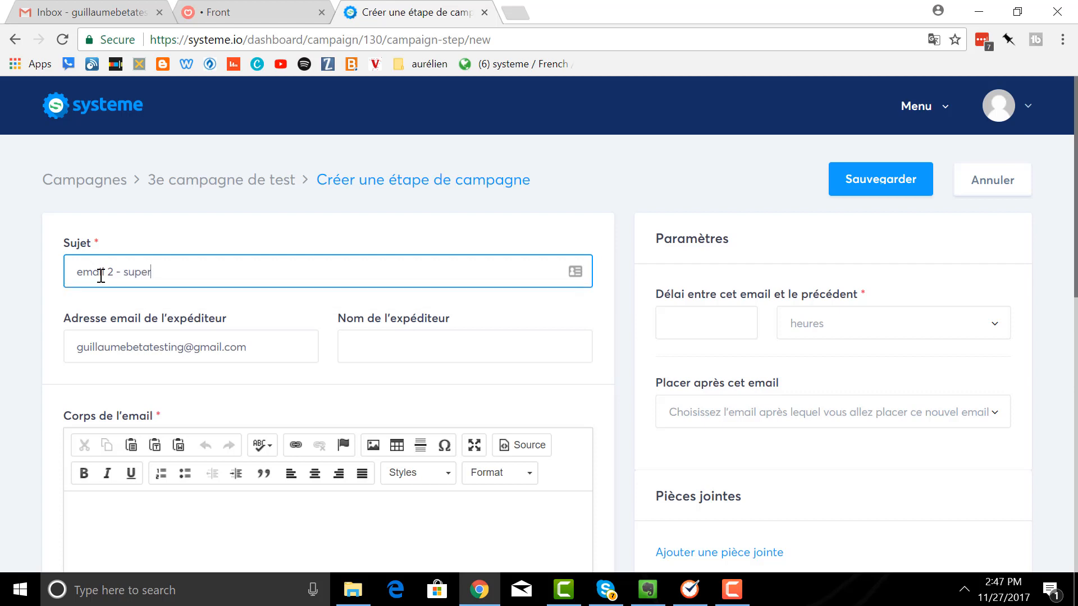
pyautogui.write(' contenu')
pyautogui.click(377, 340)
pyautogui.write('guillaume')
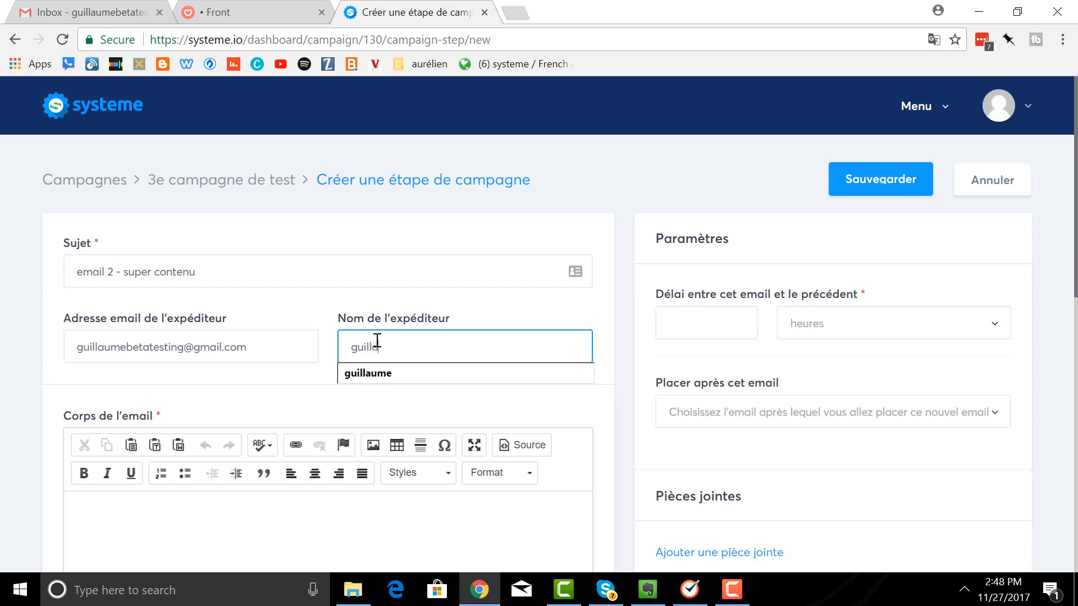
# Write the second email's body as "Bonjour," followed by "voici du contenu" in a separate paragraph
pyautogui.click(190, 509)
pyautogui.write('Bonjour,')
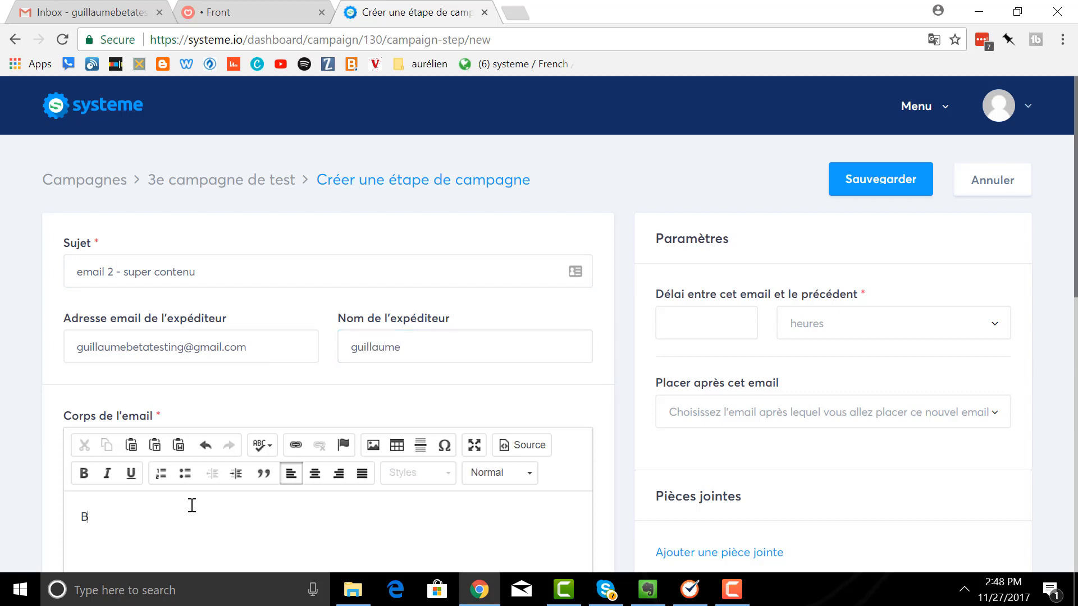
pyautogui.press('Return')
pyautogui.press('Return')
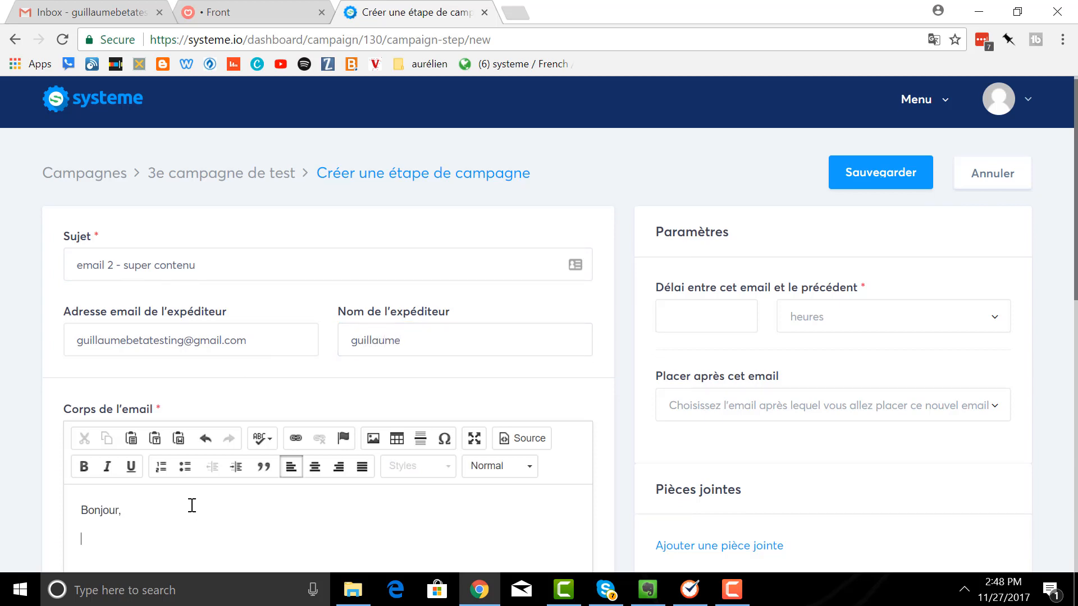
pyautogui.write('voici du contenu')
# Set the delay between the second email and the previous one to 1 with the unit "jours"
pyautogui.click(730, 319)
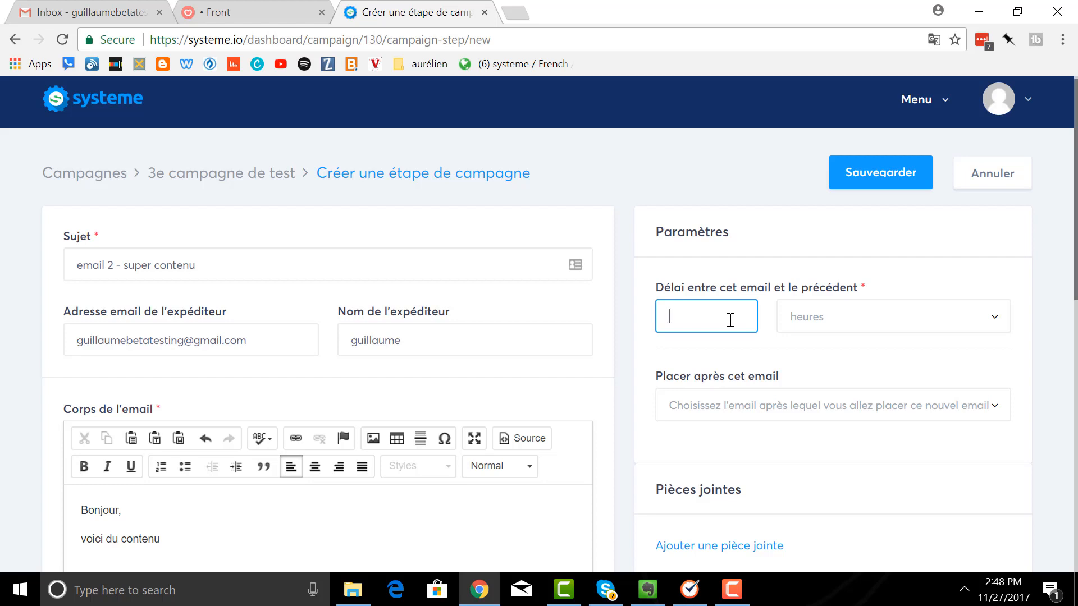
pyautogui.write('1')
pyautogui.click(995, 327)
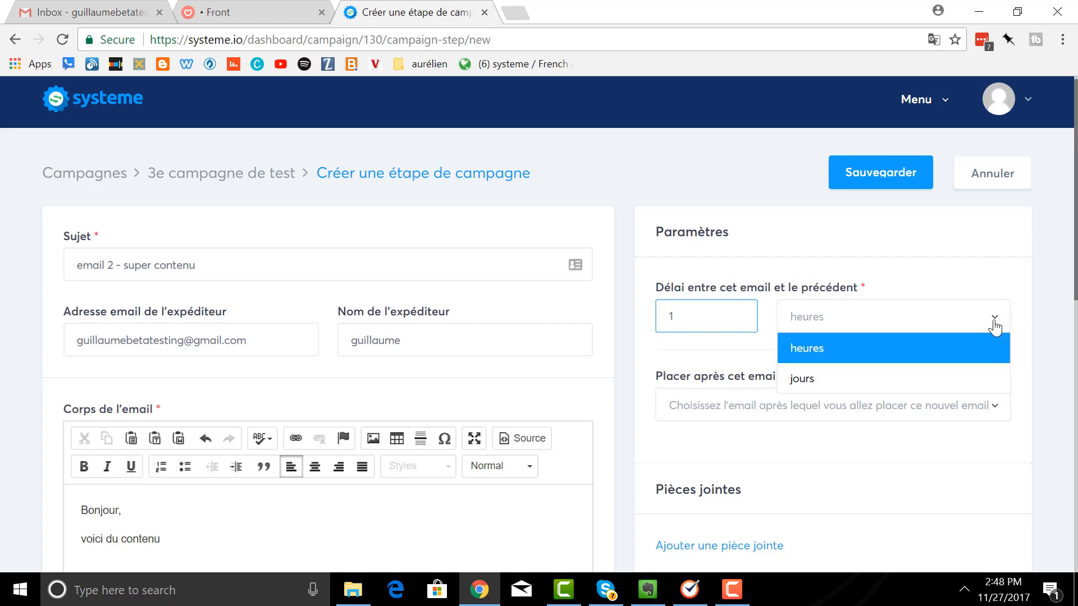
pyautogui.click(953, 378)
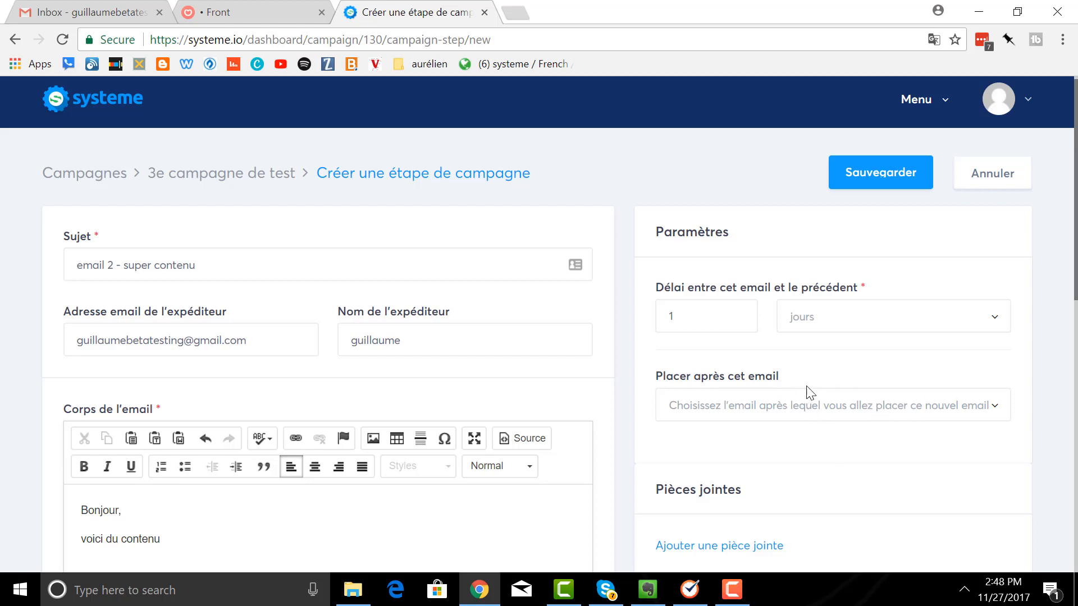
# Place the second email after "email 1 - bienvenue sur mon blog" and save the campaign step
pyautogui.click(997, 410)
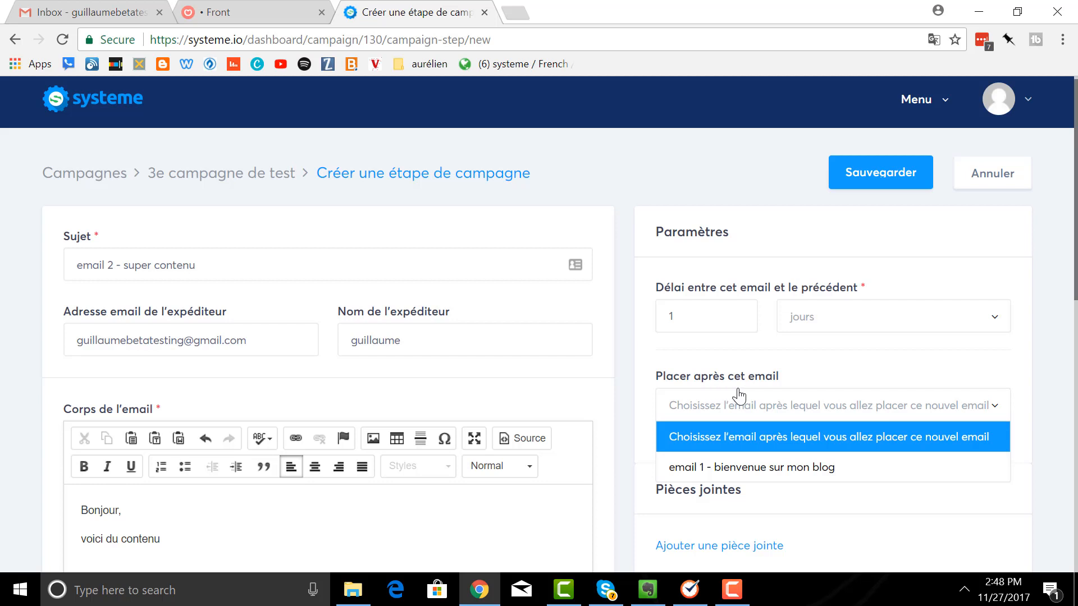
pyautogui.click(849, 470)
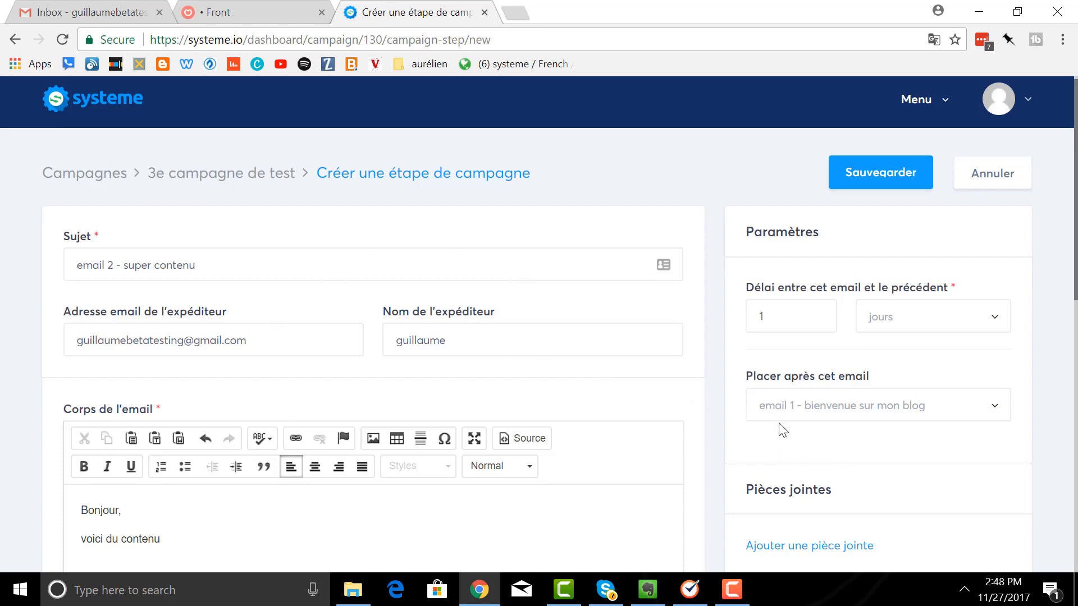
pyautogui.click(882, 175)
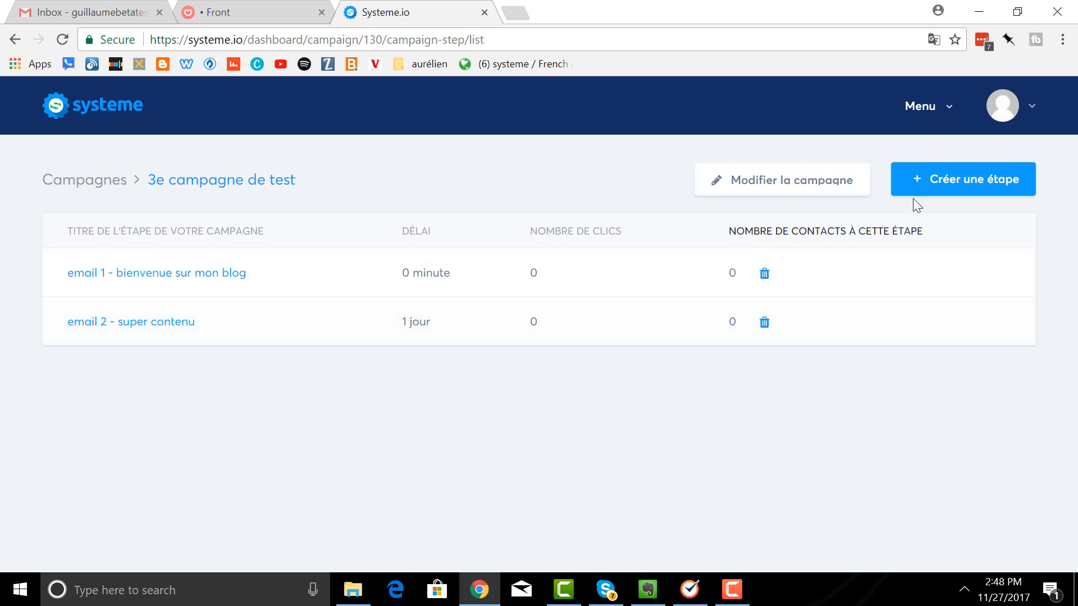
# Start a third campaign step with the subject "email 3 - contenu" and fill in the sender's name
pyautogui.click(965, 181)
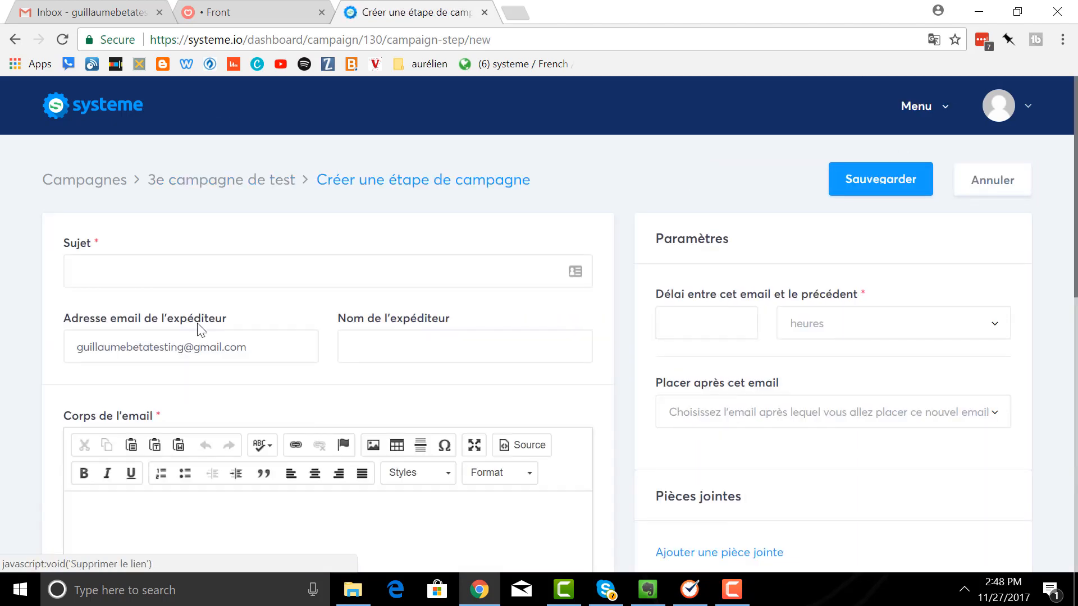
pyautogui.click(181, 272)
pyautogui.write('email 3')
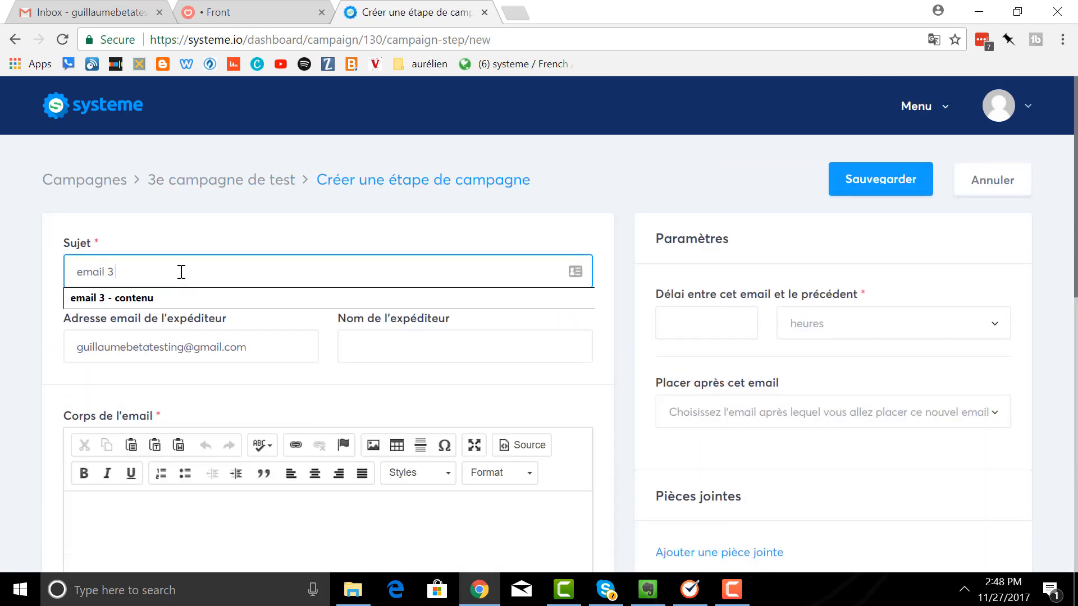
pyautogui.write(' - contenu')
pyautogui.click(389, 344)
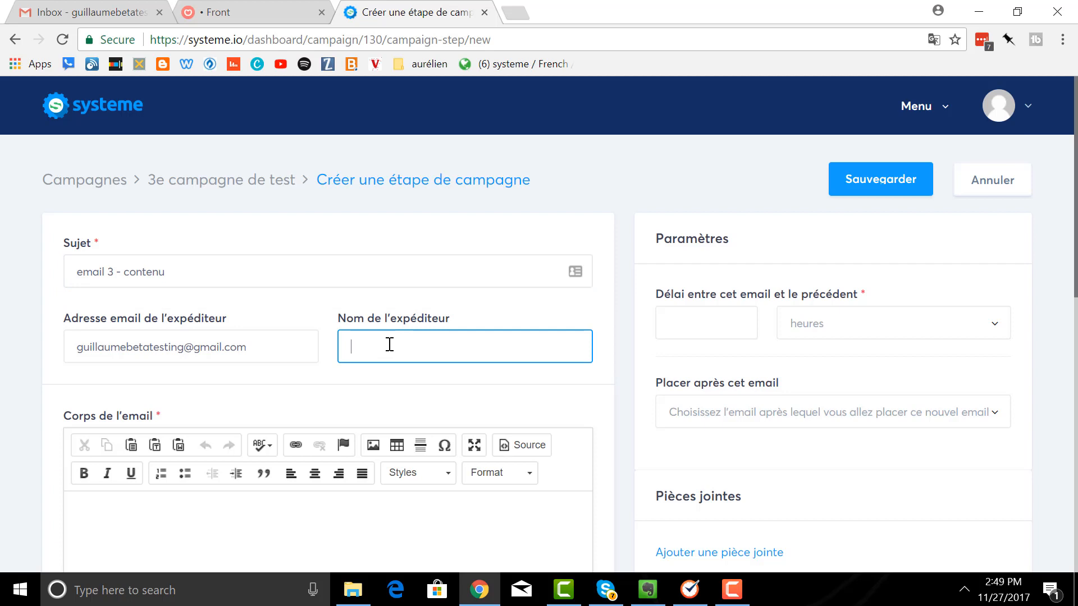
pyautogui.write('guillaume')
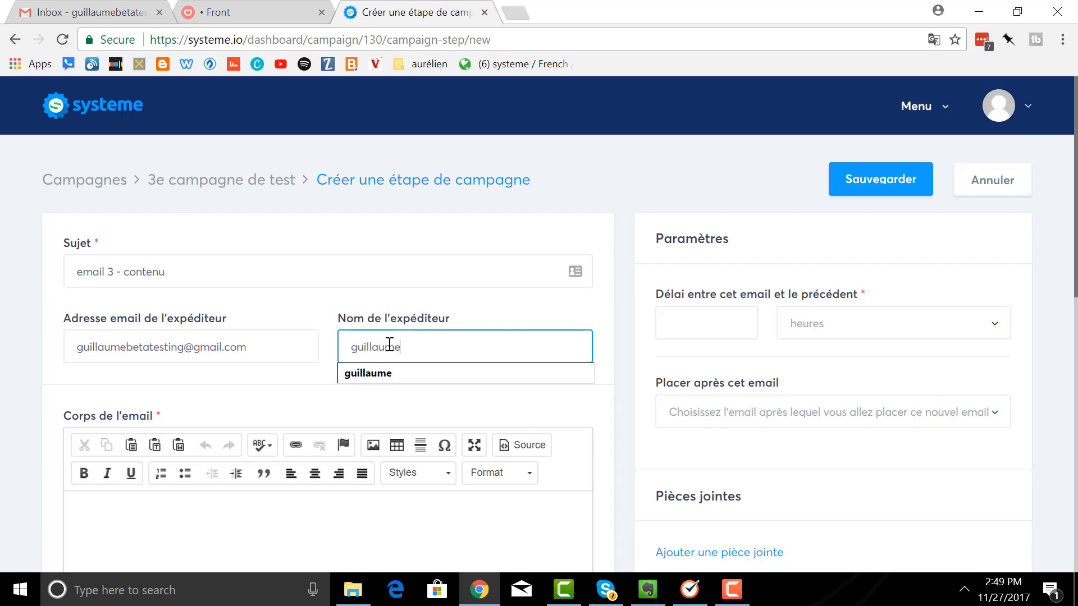
# Write the third email's body as "Bonjour,", "Voici du contenu" and "a très vite," in separate paragraphs, signed with the sender's first name
pyautogui.click(238, 517)
pyautogui.write('Bonjour,')
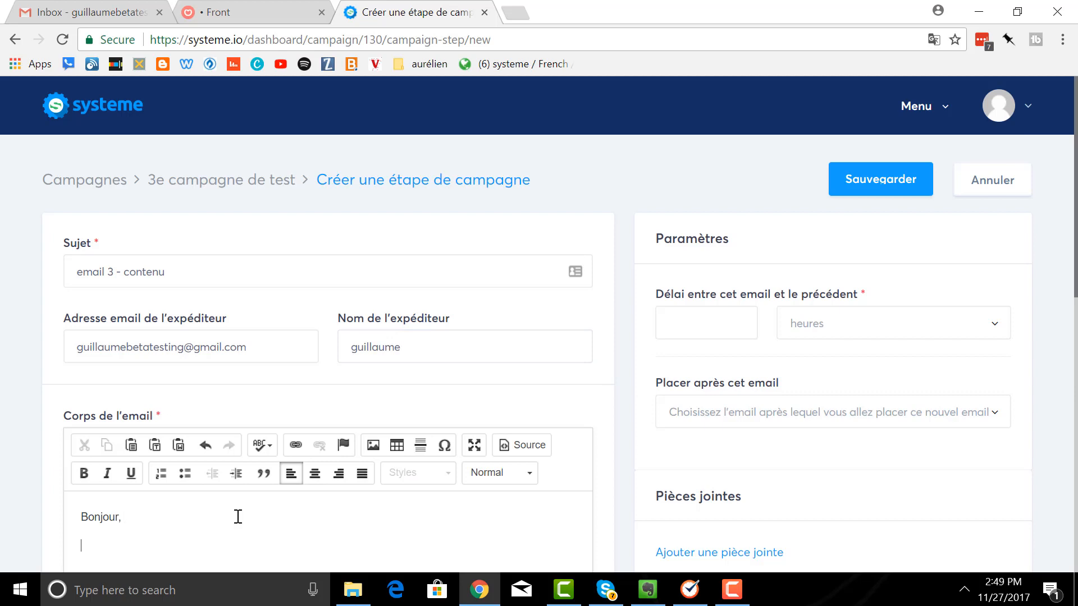
pyautogui.press('Return')
pyautogui.write('Voici du')
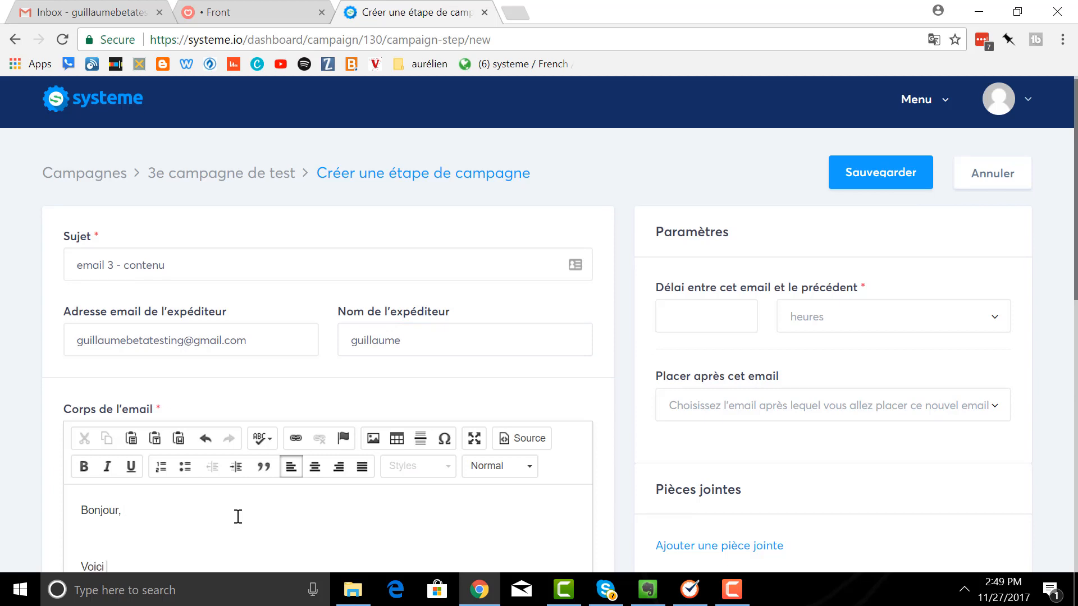
pyautogui.write('enu')
pyautogui.scroll(-3, 305, 494)
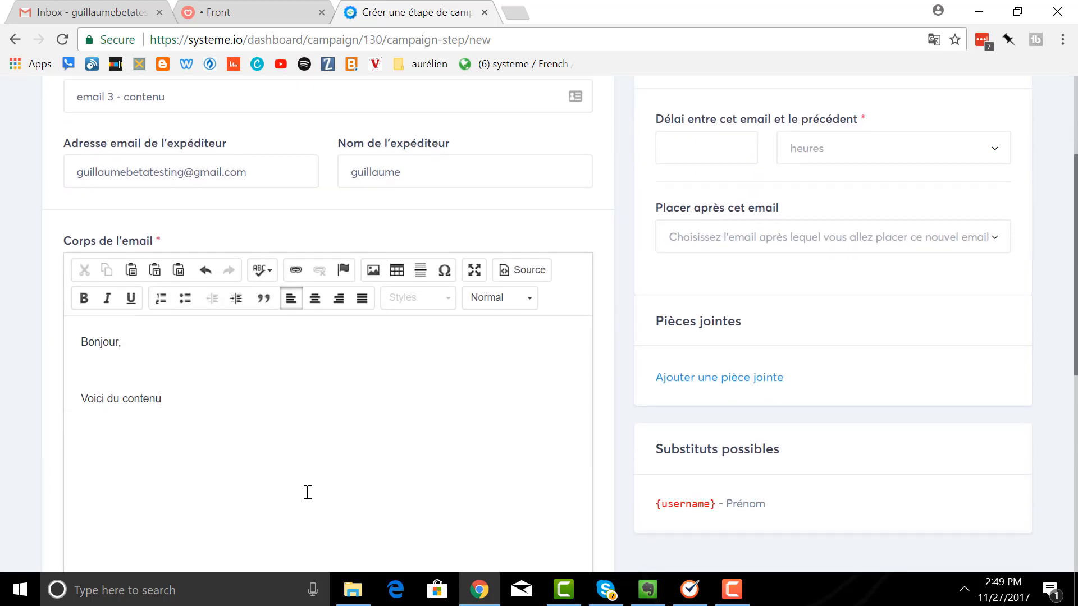
pyautogui.write('a très vite, ')
pyautogui.write('Guillaume')
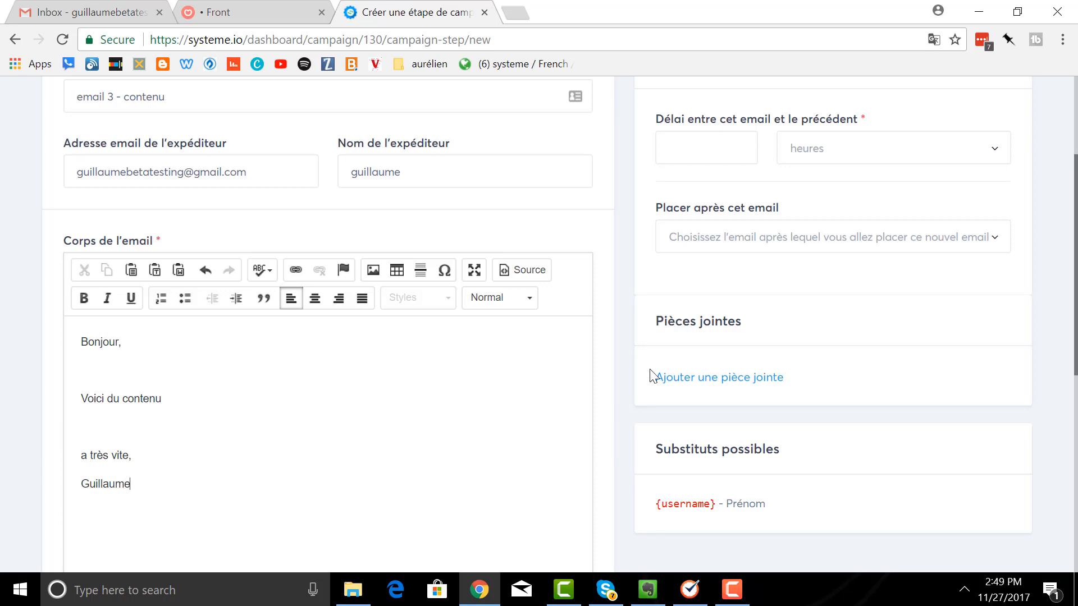
# Set the delay between the third email and the previous one to 1 with the unit "jours"
pyautogui.click(686, 144)
pyautogui.write('1')
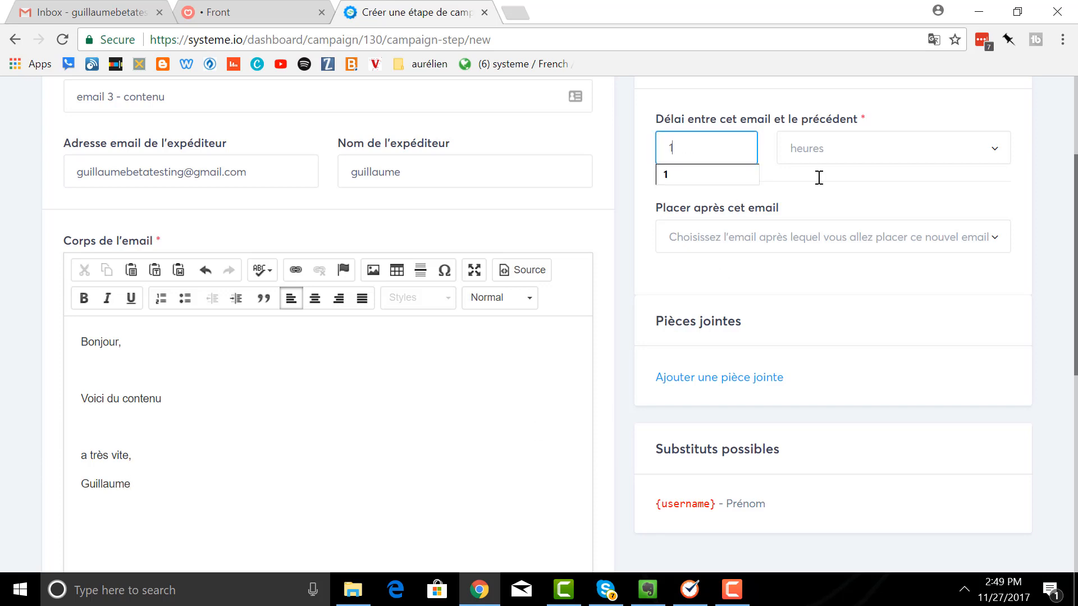
pyautogui.click(1005, 150)
pyautogui.click(916, 209)
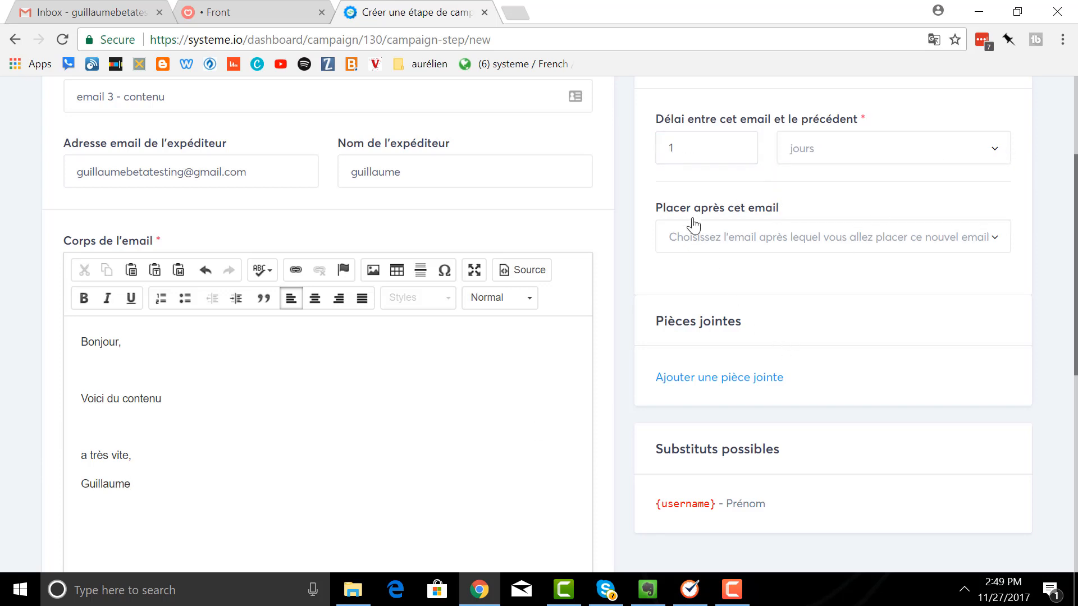
# Place the third email after "email 2 - super contenu" and save the campaign step
pyautogui.scroll(2, 492, 281)
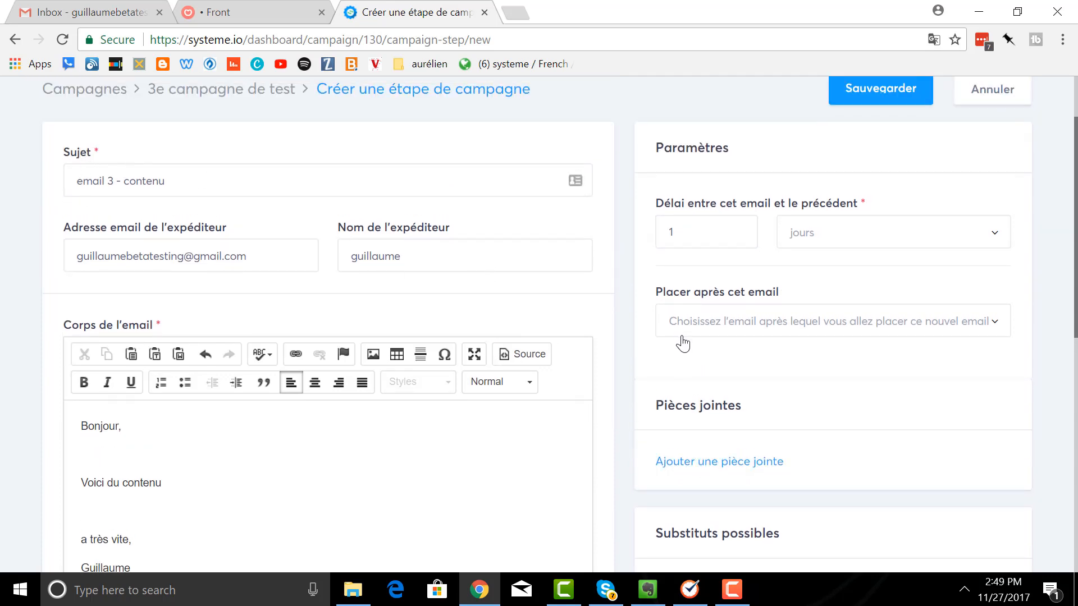
pyautogui.click(1001, 334)
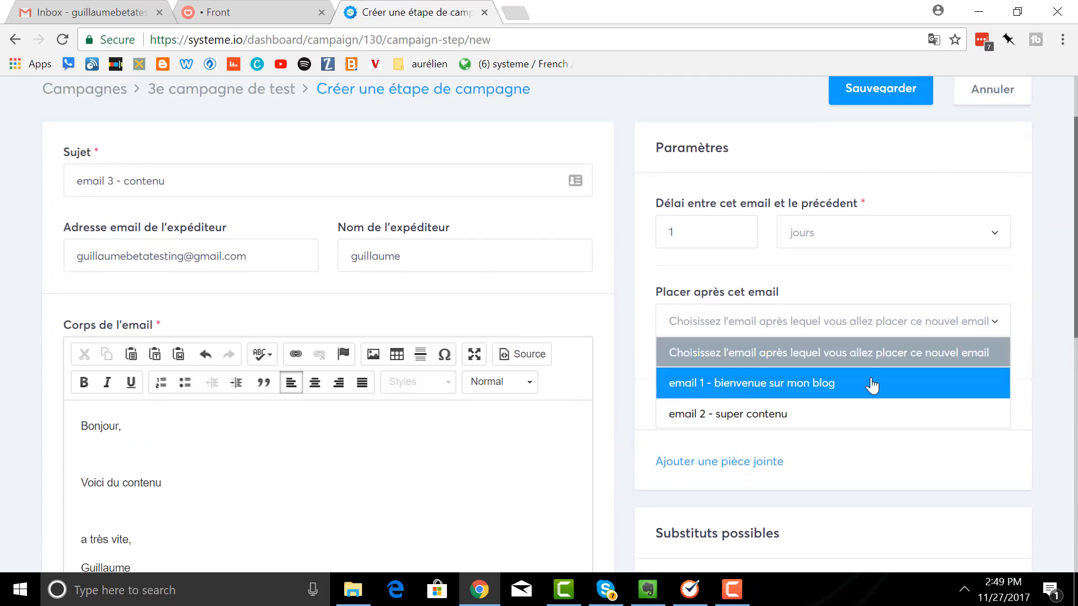
pyautogui.click(794, 422)
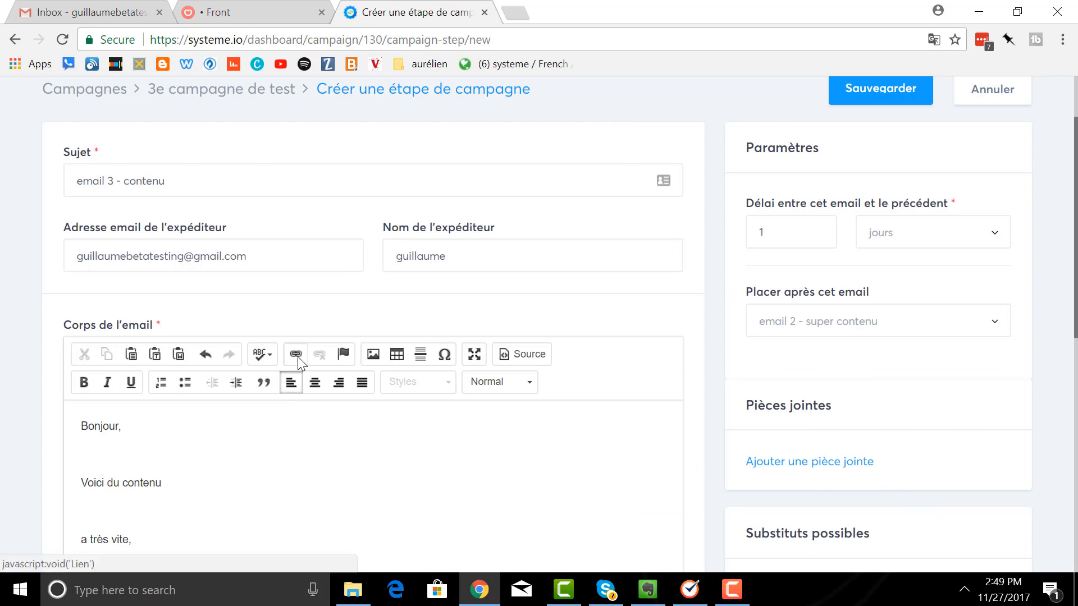
pyautogui.scroll(2, 510, 402)
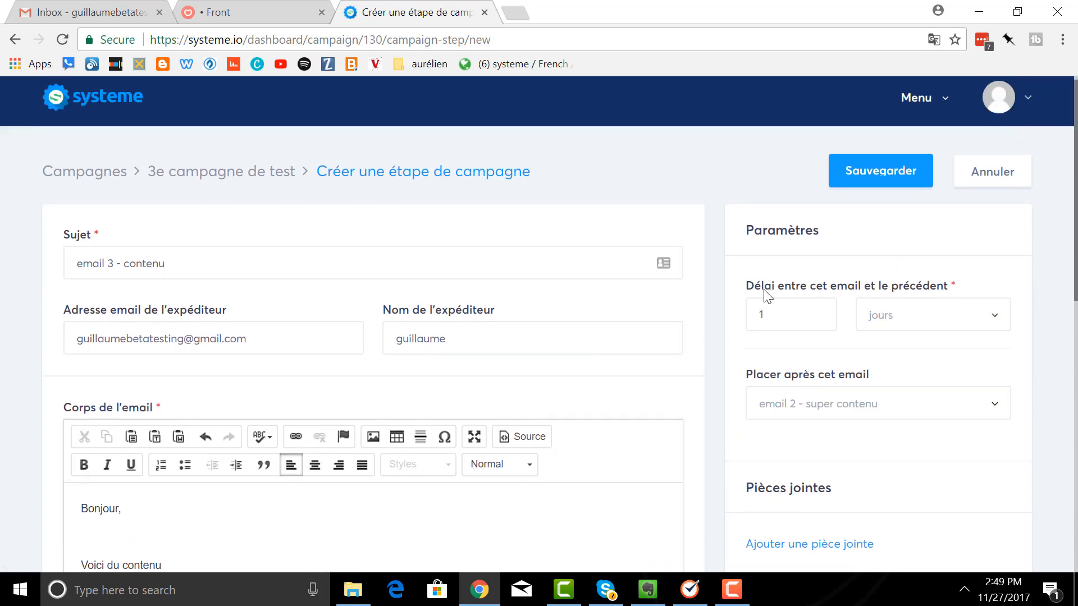
pyautogui.click(883, 187)
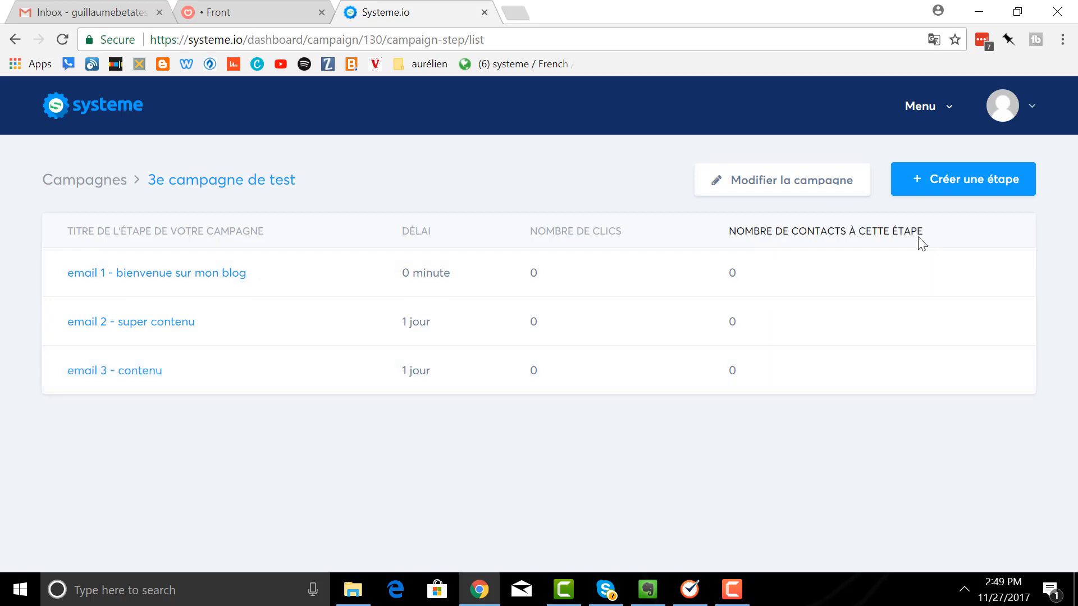
# Start a fourth campaign step with the subject "email 4 - voici mon offre"
pyautogui.click(933, 190)
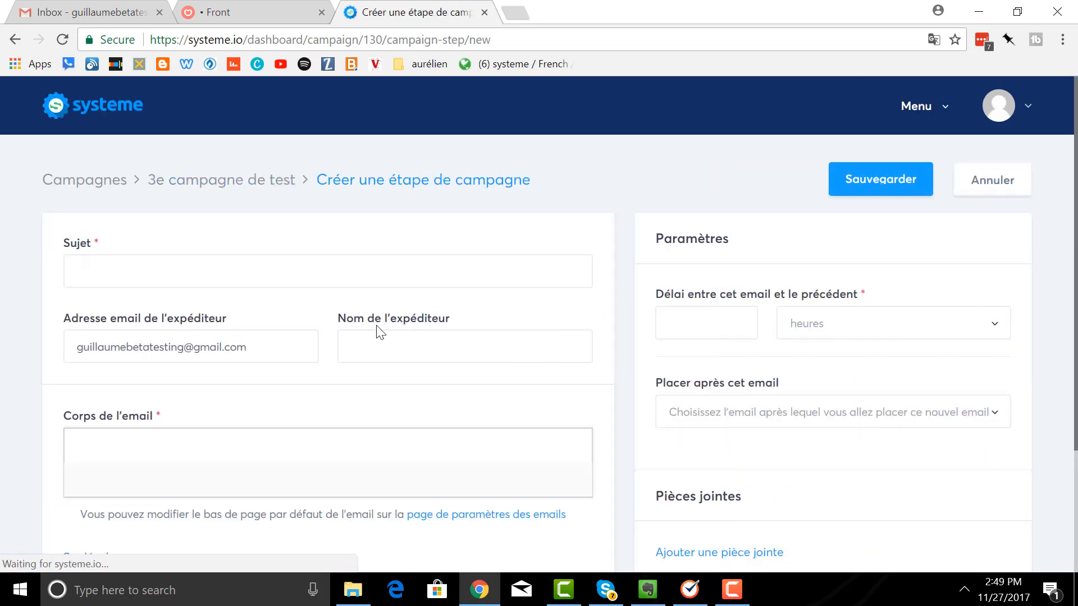
pyautogui.click(212, 274)
pyautogui.write('email ')
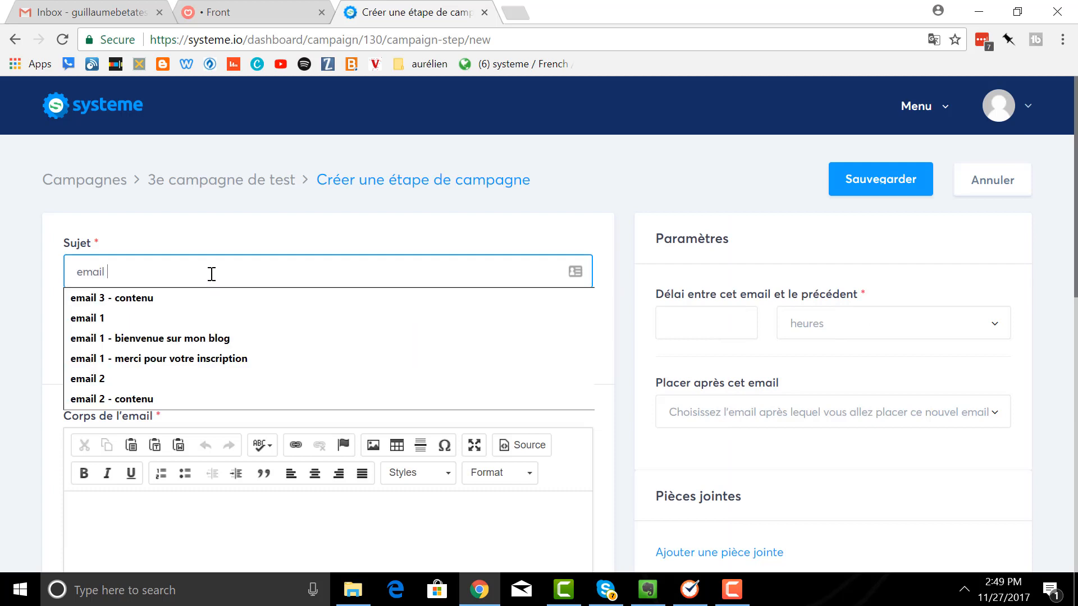
pyautogui.write('4')
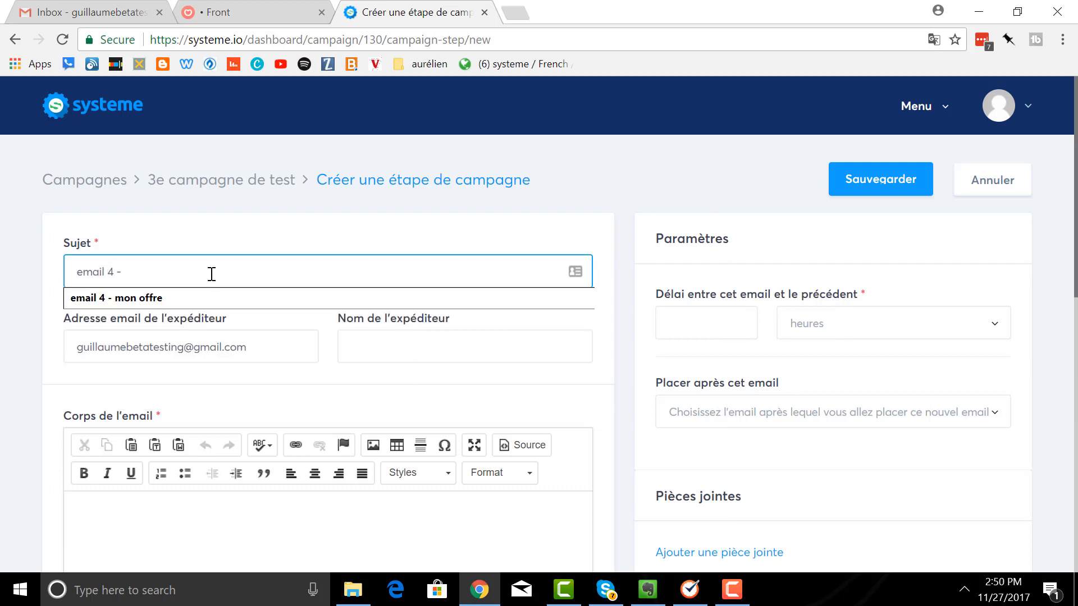
pyautogui.write(' - voici ')
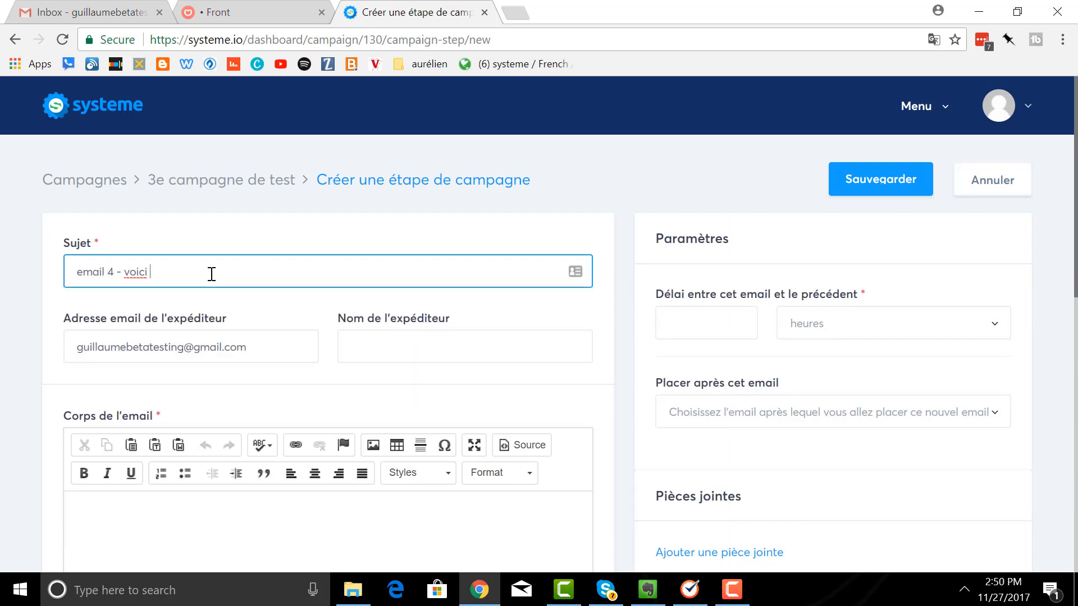
pyautogui.write('mon offre')
# Begin the fourth email's body with "Bonjour," followed by "Je trouve ce produit intéressant" in a separate paragraph
pyautogui.click(156, 522)
pyautogui.write('B')
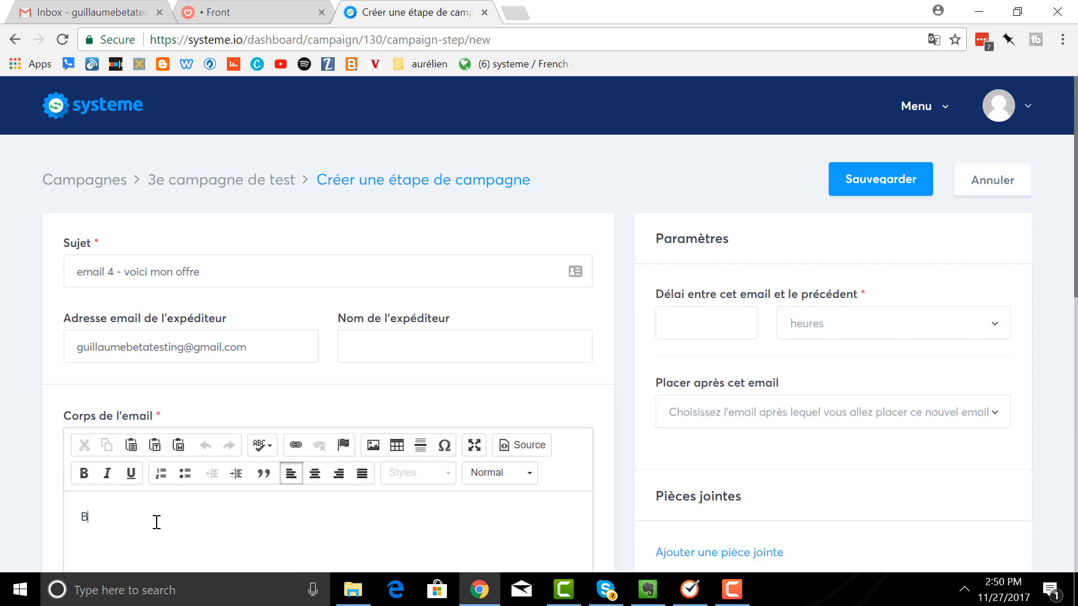
pyautogui.write('onjour,')
pyautogui.press('Return')
pyautogui.press('Return')
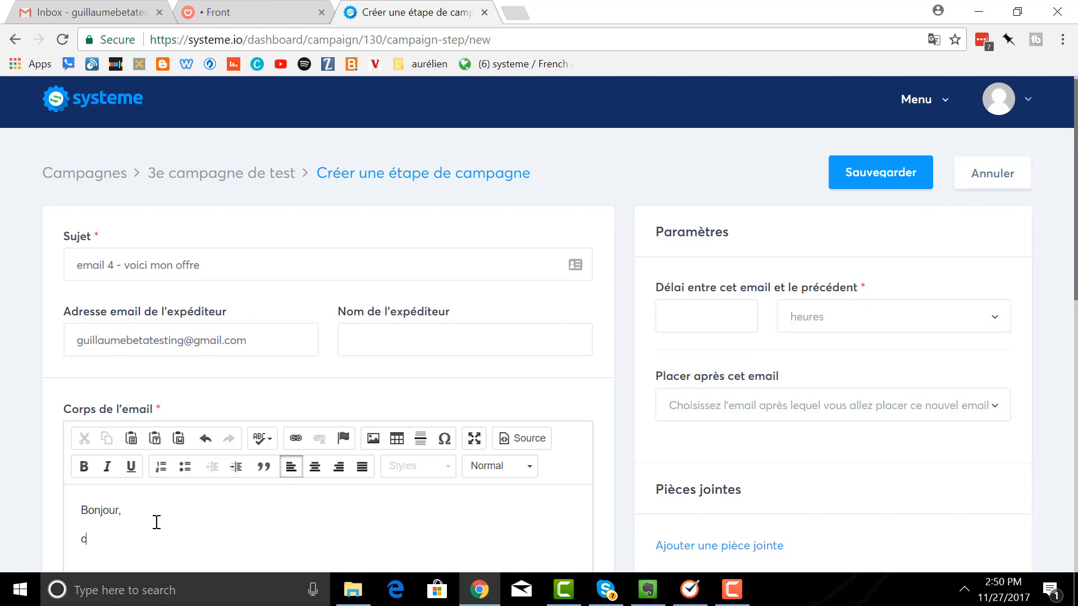
pyautogui.write("Je trouve ce produit in'téressan")
pyautogui.press('BackSpace')
pyautogui.press('BackSpace')
pyautogui.press('BackSpace')
pyautogui.press('BackSpace')
pyautogui.press('BackSpace')
pyautogui.press('BackSpace')
pyautogui.press('BackSpace')
pyautogui.press('BackSpace')
pyautogui.write('téressan')
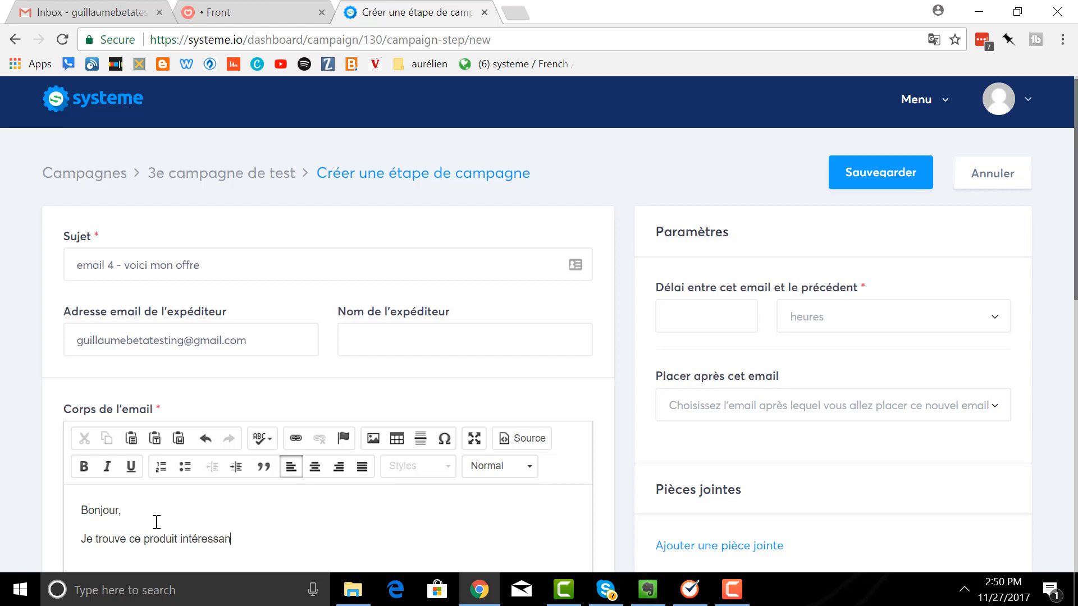
pyautogui.write('t')
# Add the closing paragraph "Clique ici pour voir mon produit" to the fourth email's body
pyautogui.press('Return')
pyautogui.press('Return')
pyautogui.write('Cl')
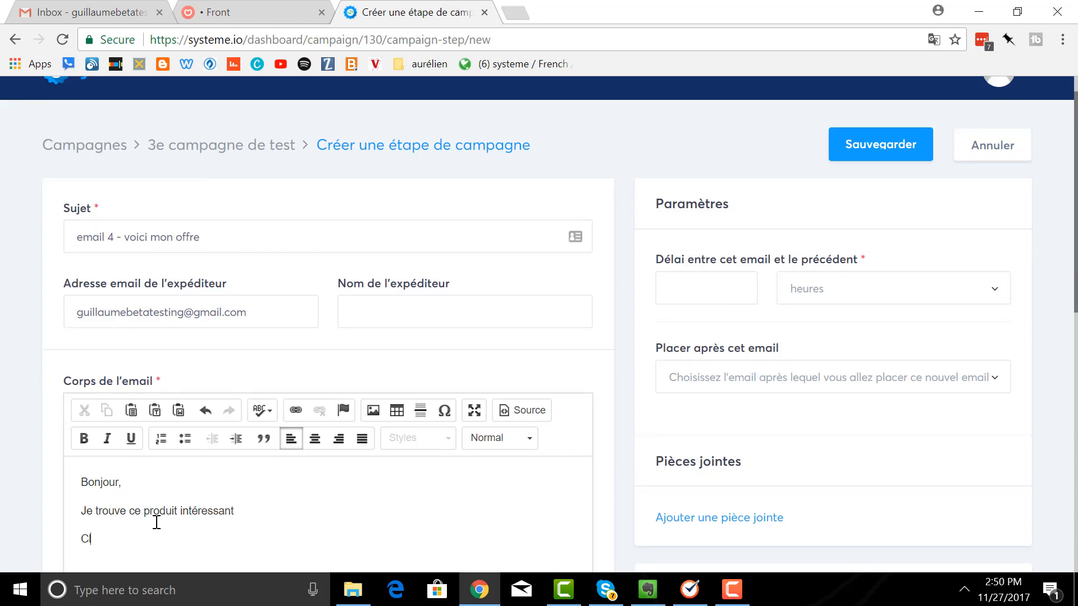
pyautogui.write('ique ici pour voir mon produi')
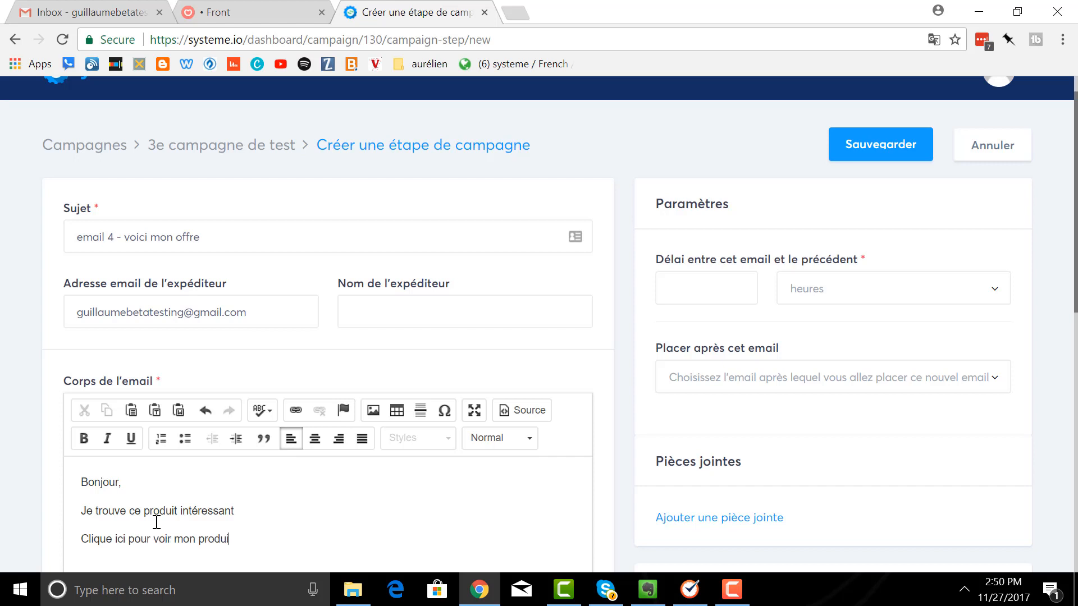
pyautogui.write('t')
# Turn the text "Clique ici pour voir mon produit" into a link with the URL "page de vente"
pyautogui.moveTo(247, 542); pyautogui.dragTo(83, 542)
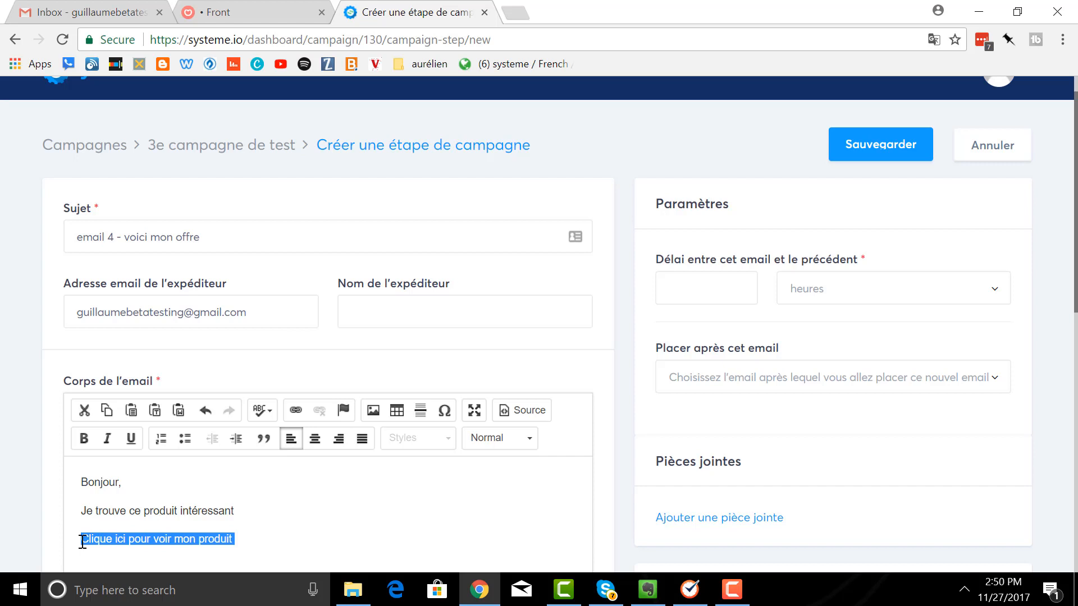
pyautogui.scroll(1, 79, 541)
pyautogui.scroll(-2, 168, 539)
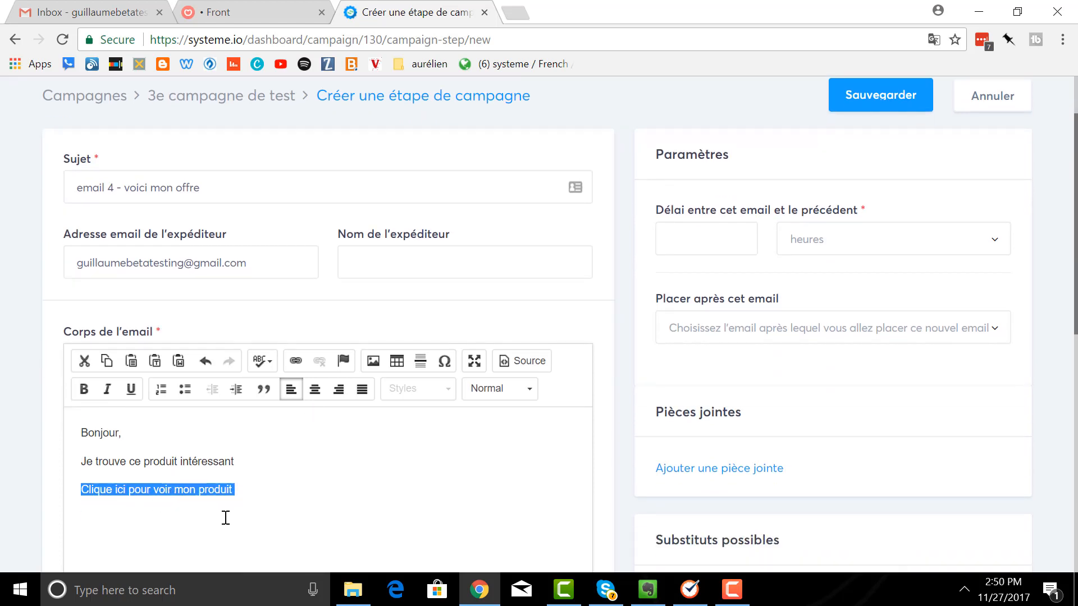
pyautogui.click(295, 361)
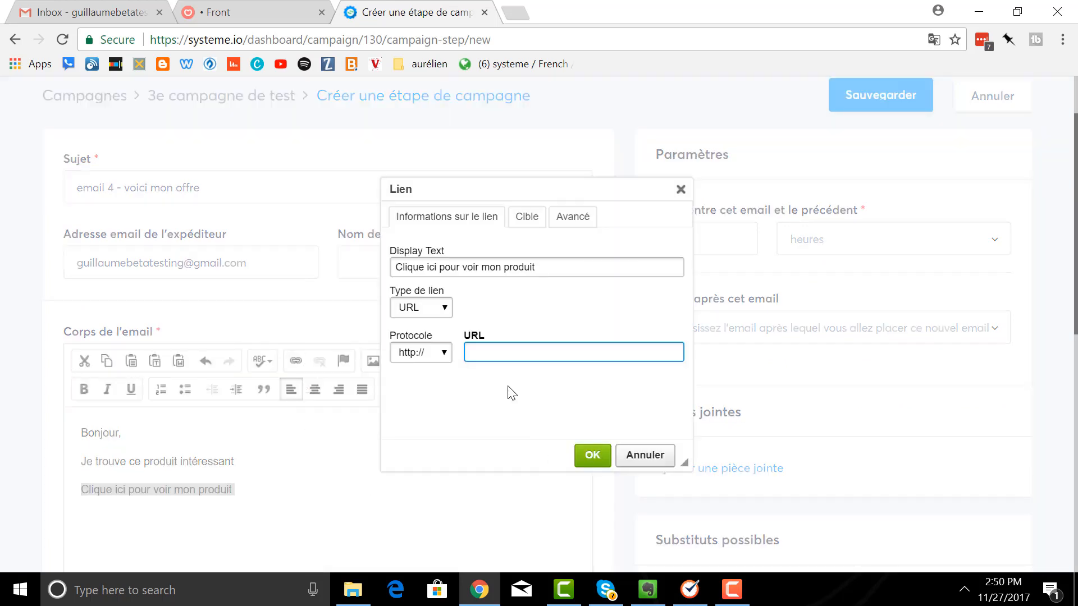
pyautogui.write('page de vente')
pyautogui.click(595, 456)
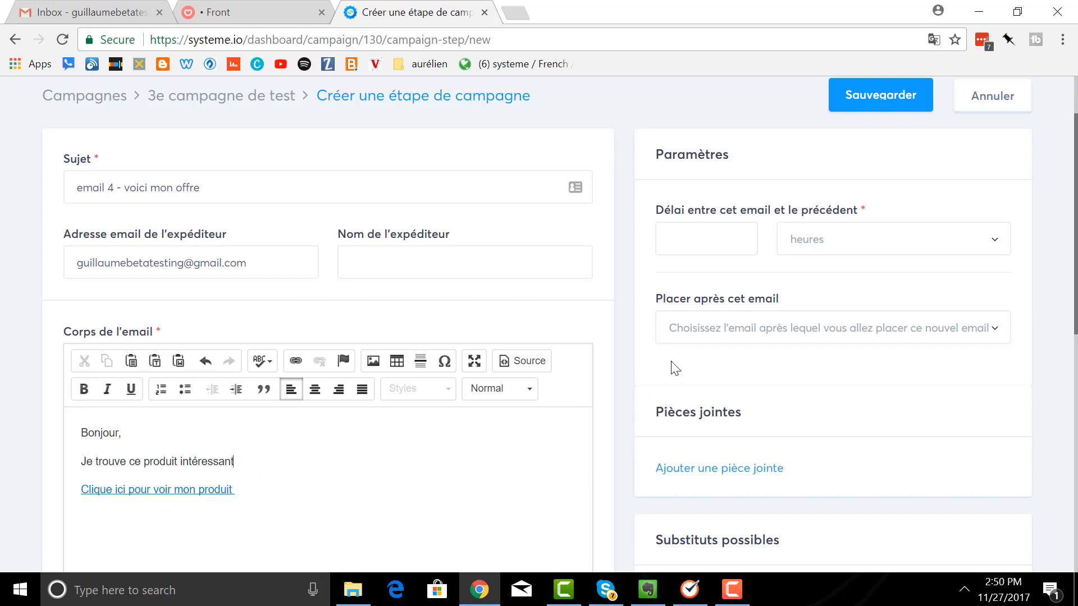
# Set the delay between the fourth email and the previous one to 1 with the unit "jours"
pyautogui.click(682, 245)
pyautogui.write('1')
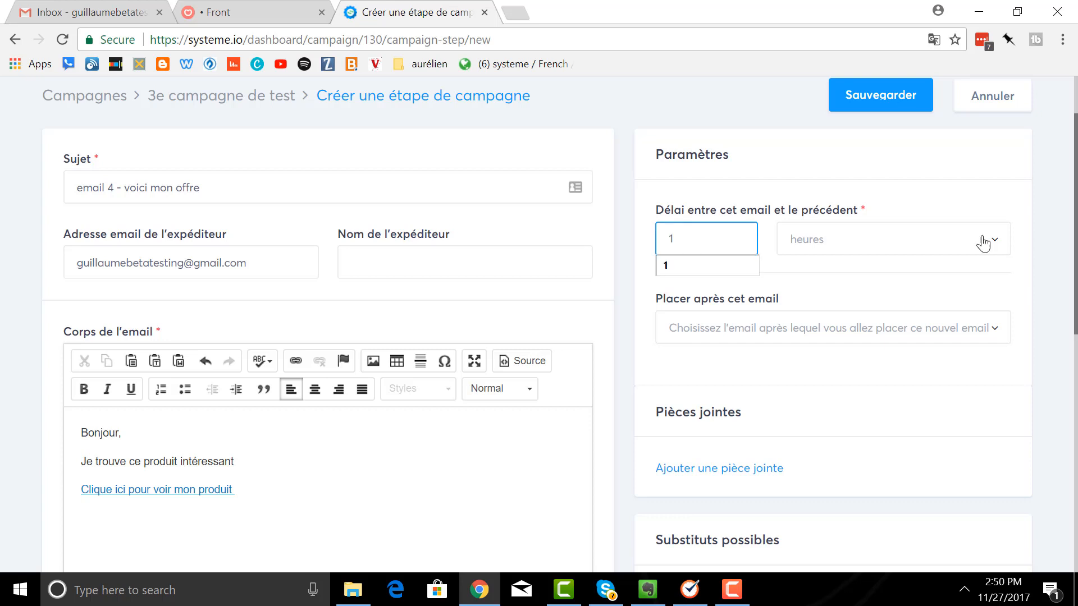
pyautogui.click(995, 250)
pyautogui.click(986, 301)
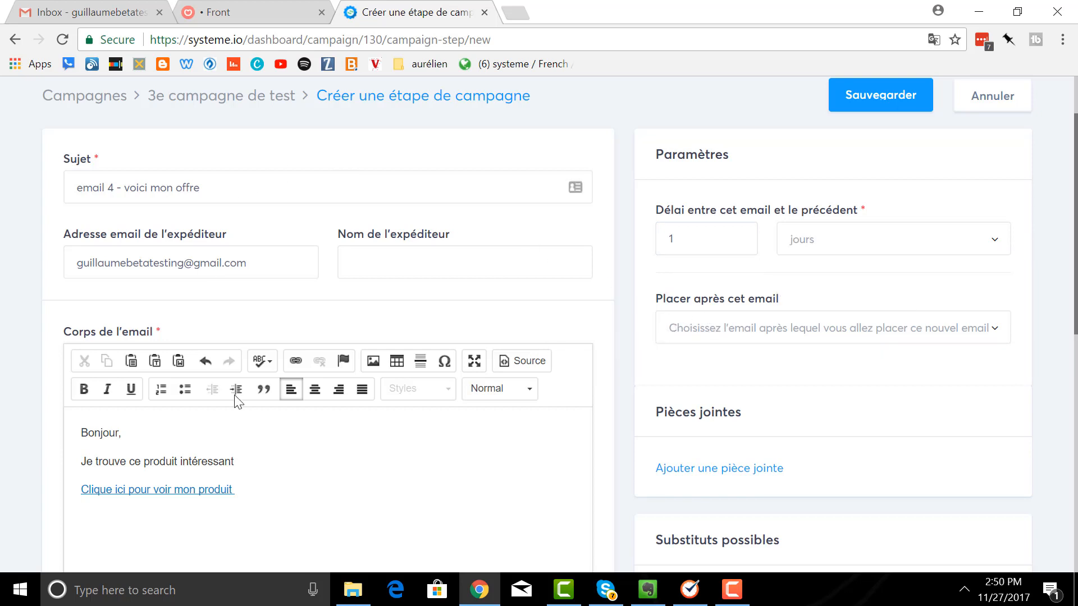
# Place the fourth email after "email 3 - contenu" and submit the campaign step for saving
pyautogui.click(998, 336)
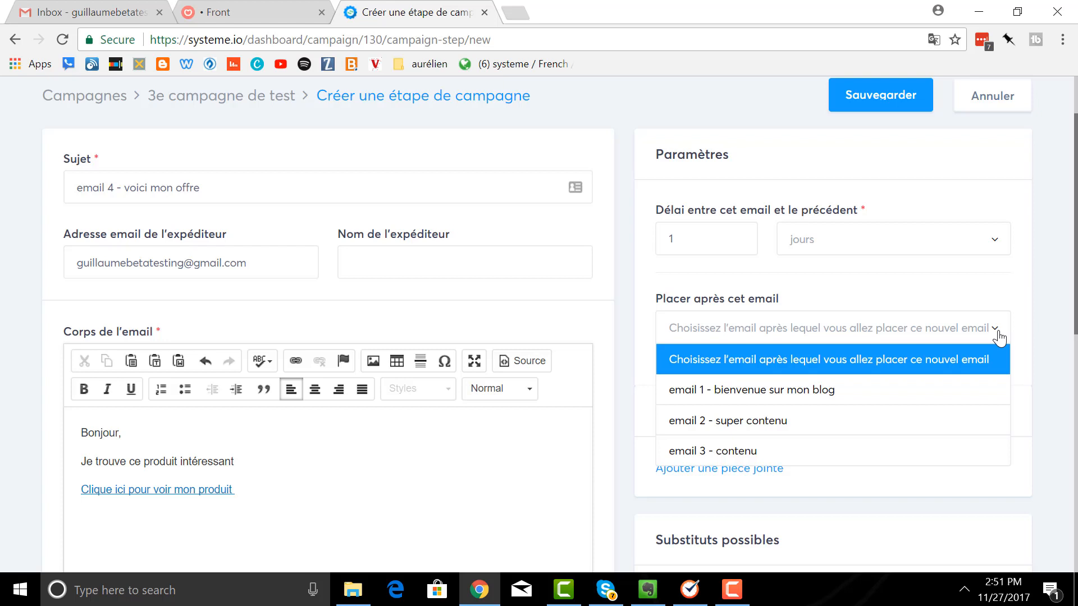
pyautogui.click(939, 451)
pyautogui.scroll(2, 943, 449)
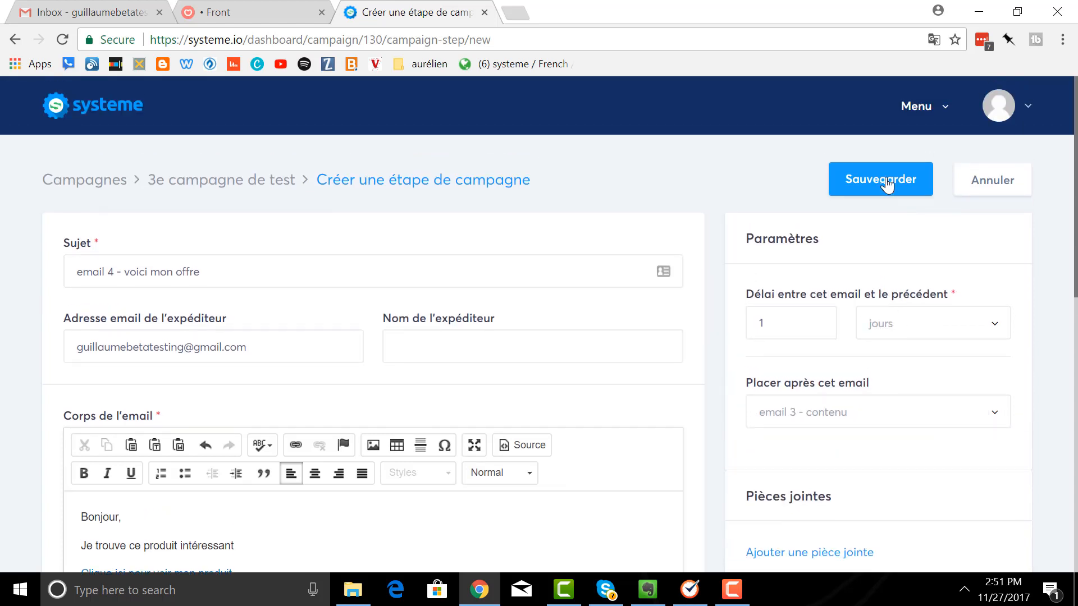
pyautogui.click(890, 180)
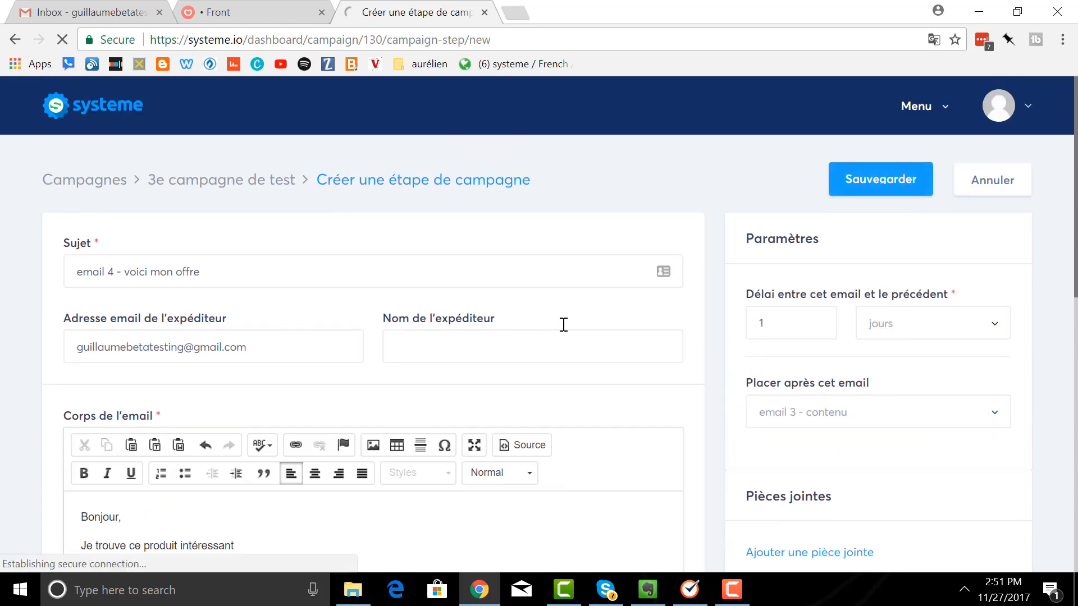
# Fill in the sender's name for the fourth email and save the campaign step again
pyautogui.click(505, 353)
pyautogui.write('guillaume')
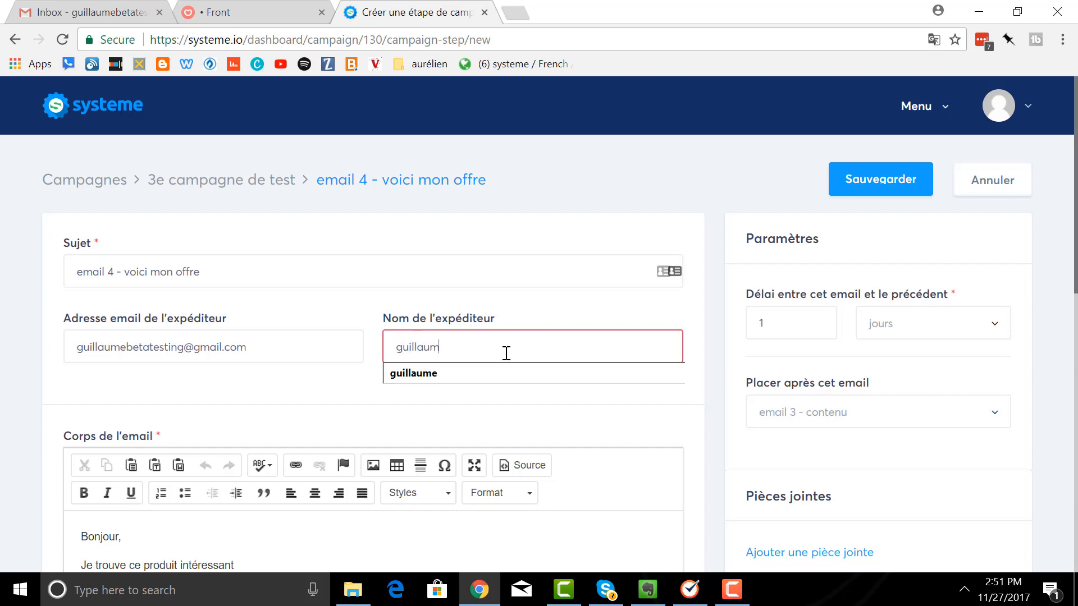
pyautogui.click(911, 181)
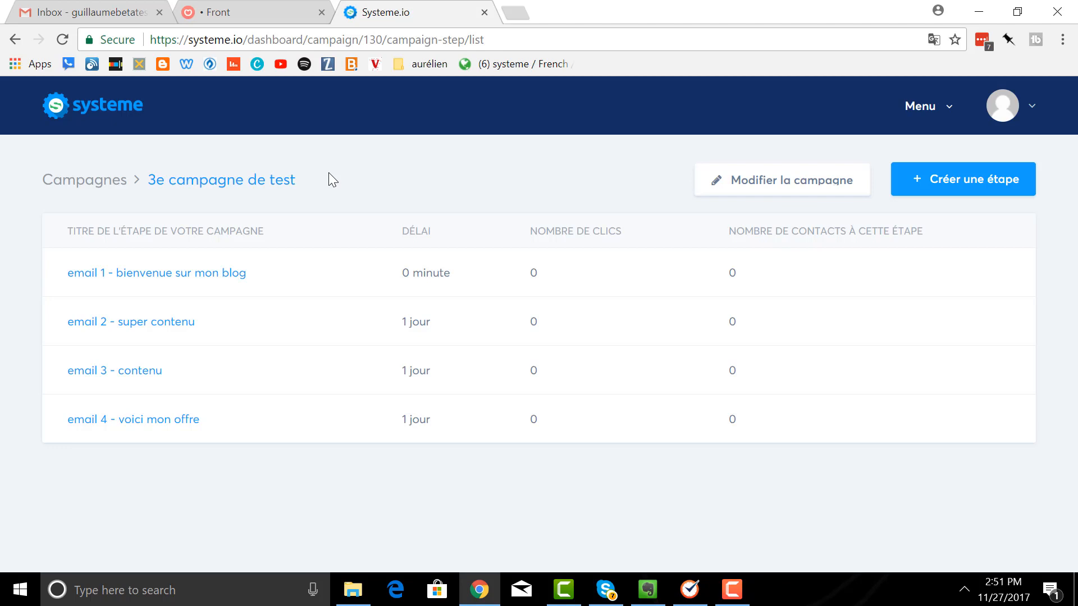
pyautogui.click(732, 589)
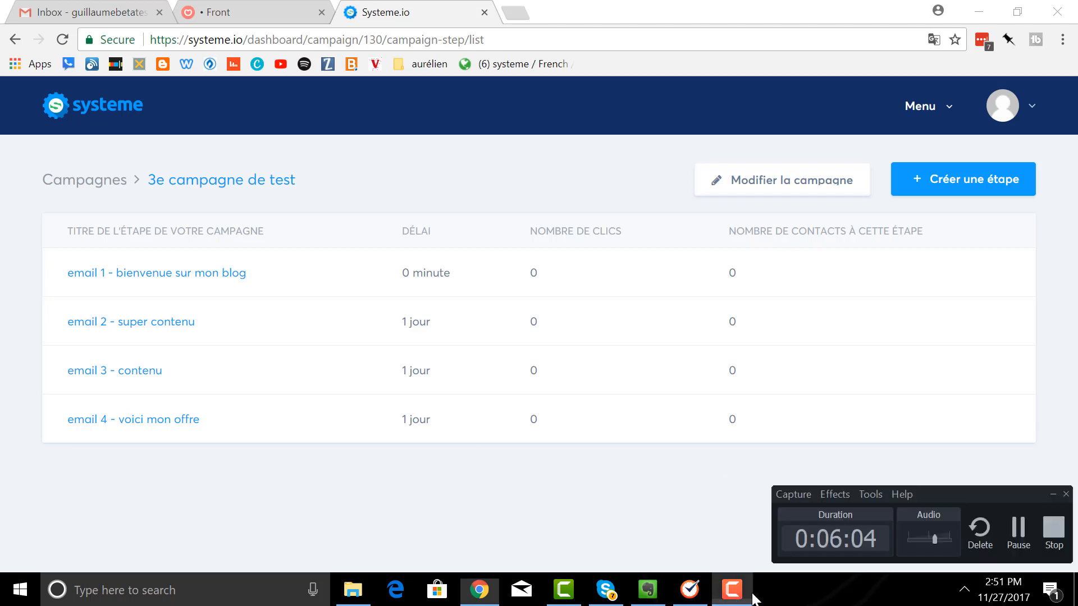